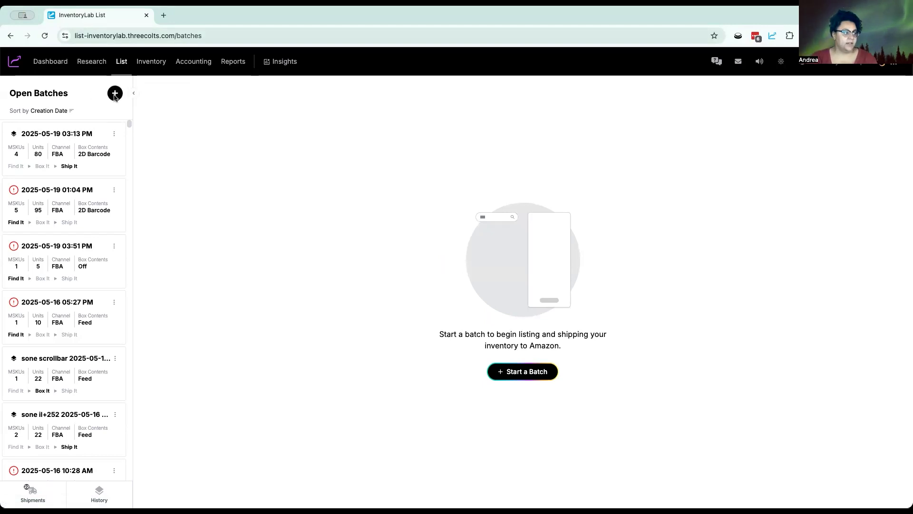
# - Start a new batch with the default name and the Fulfilled by Amazon (FBA) channel, and proceed to its batch settings
pyautogui.click(511, 376)
pyautogui.tripleClick(440, 184)
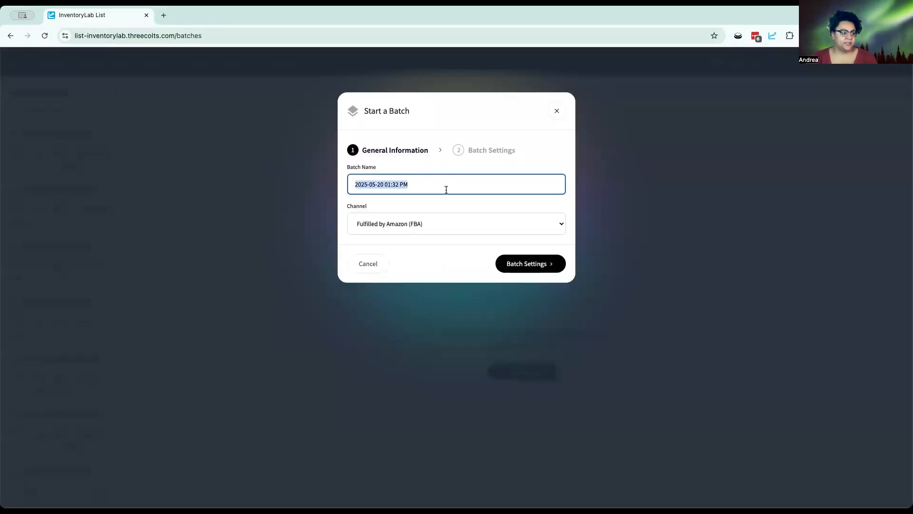
pyautogui.click(493, 227)
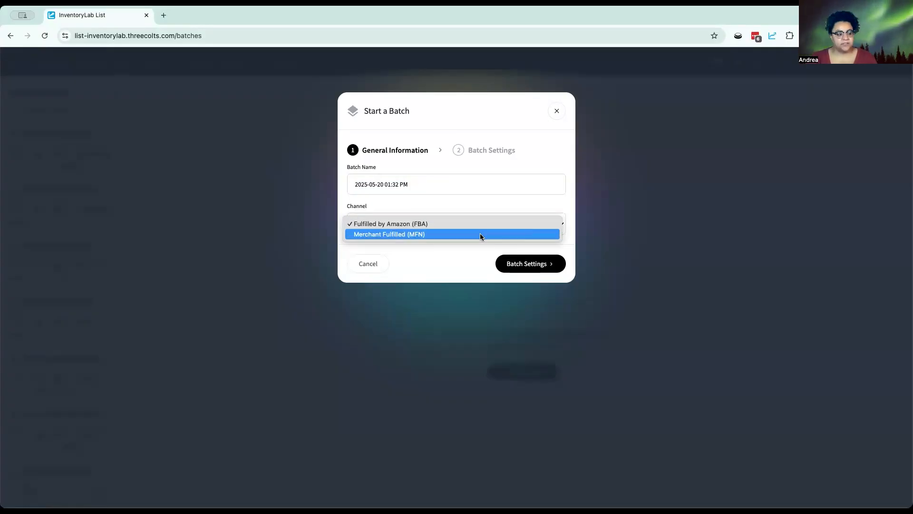
pyautogui.click(487, 209)
pyautogui.click(538, 264)
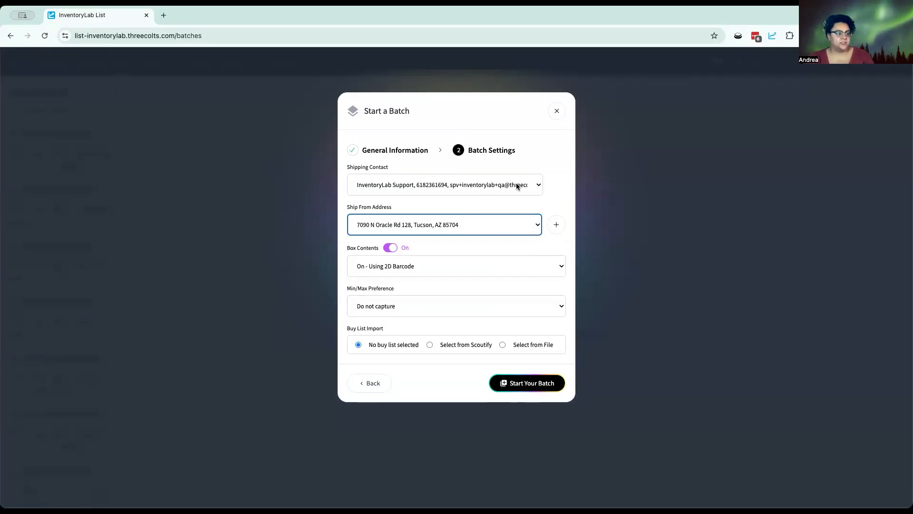
# - Set the batch's box contents to On - Using 2D Barcode and the min/max preference to Save to InventoryLab
pyautogui.click(557, 227)
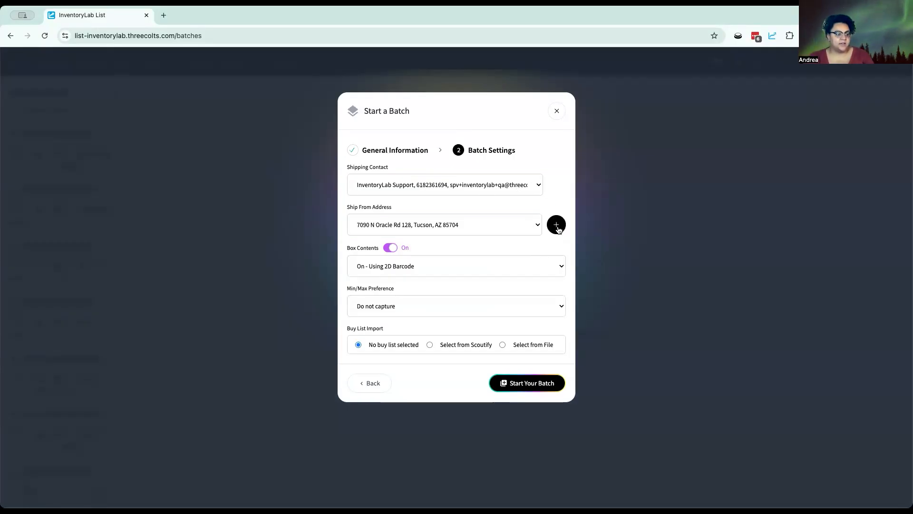
pyautogui.click(558, 190)
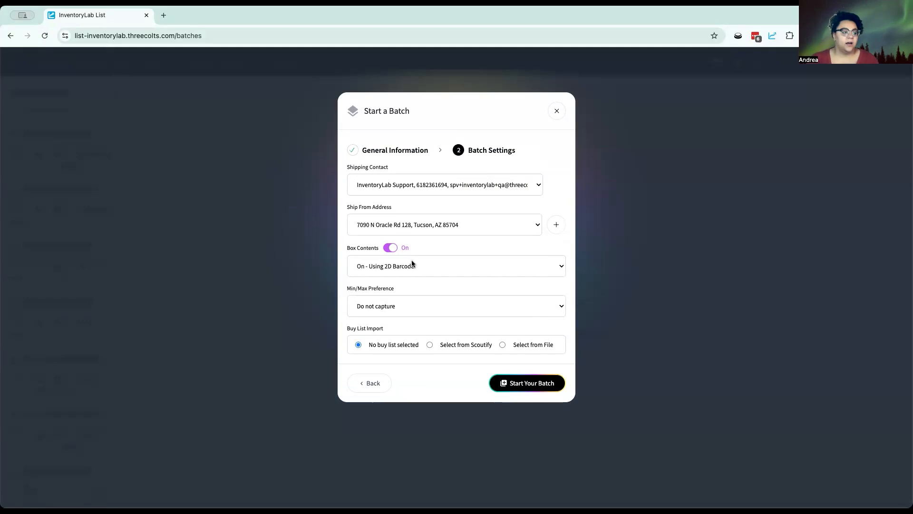
pyautogui.click(390, 248)
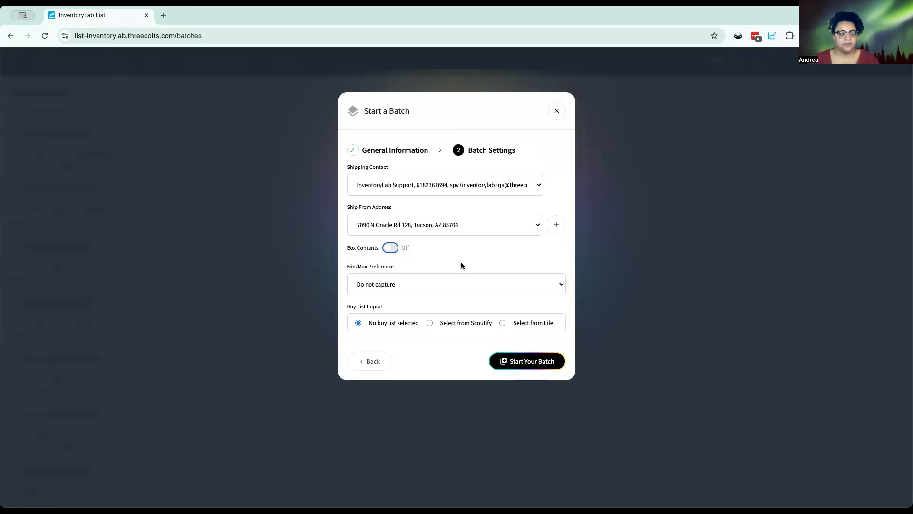
pyautogui.click(391, 248)
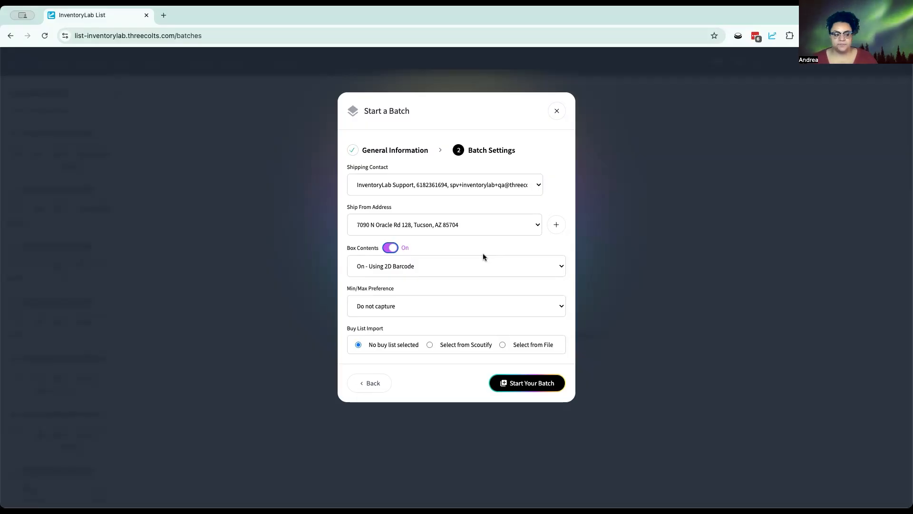
pyautogui.click(478, 261)
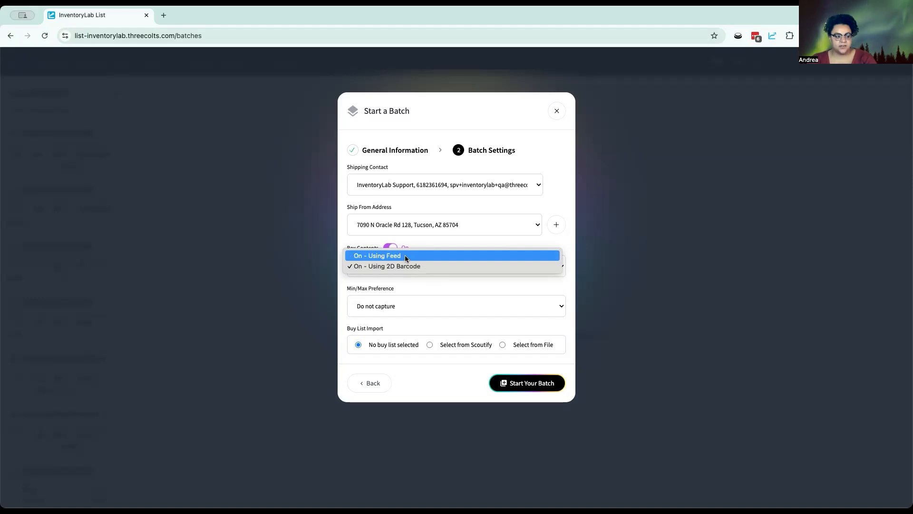
pyautogui.click(432, 266)
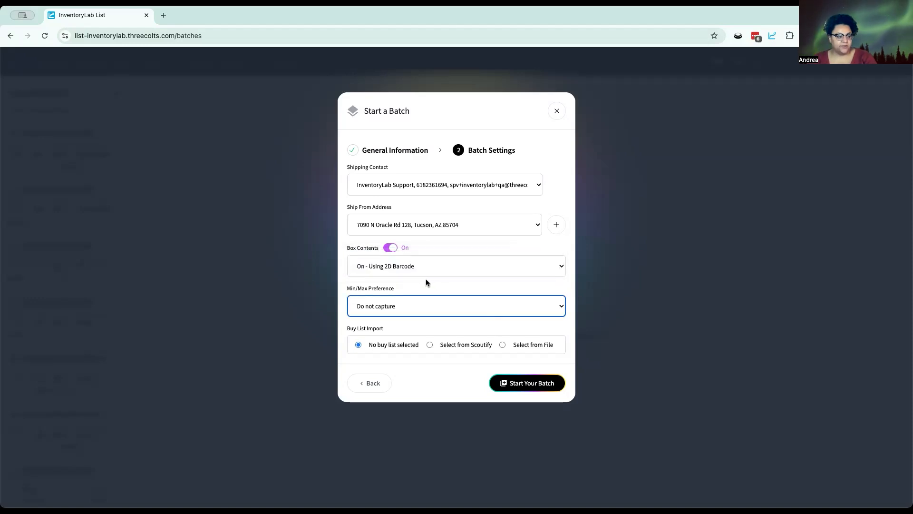
pyautogui.click(452, 310)
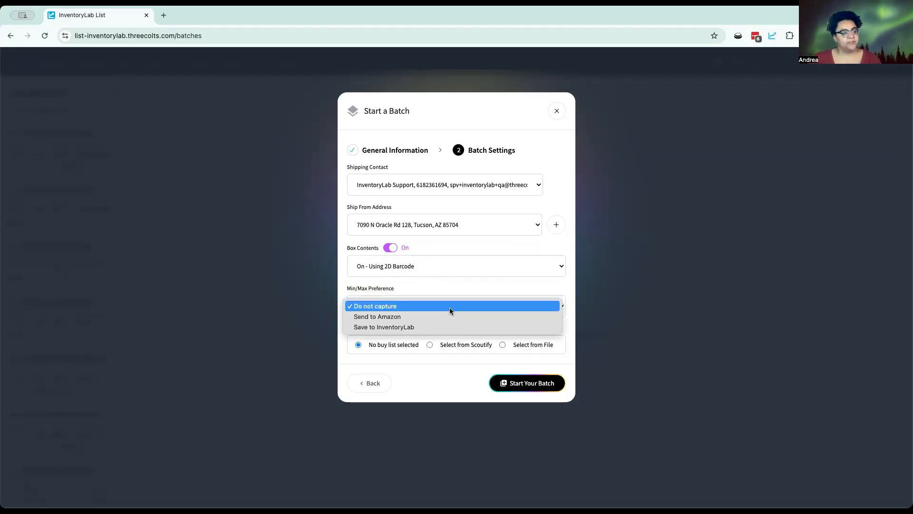
pyautogui.click(417, 328)
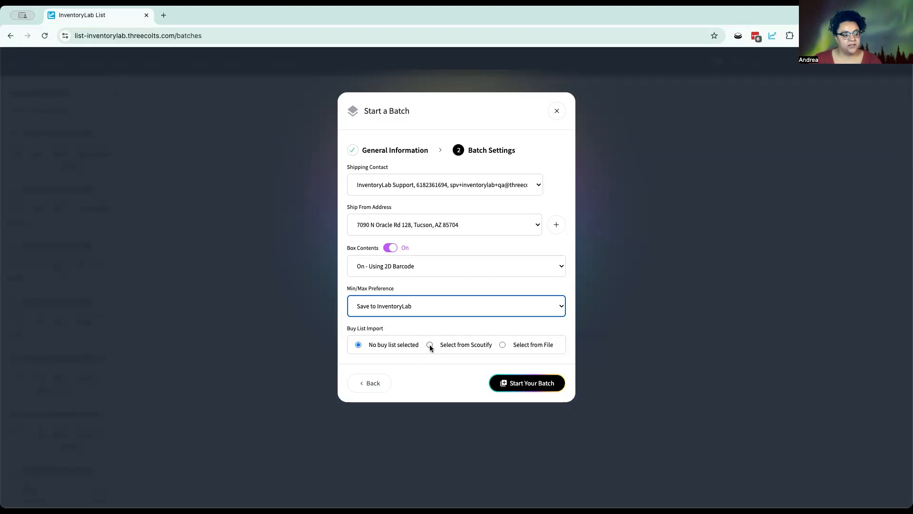
# - Choose a Scoutify buy list as the source of the batch's buy list import
pyautogui.click(430, 344)
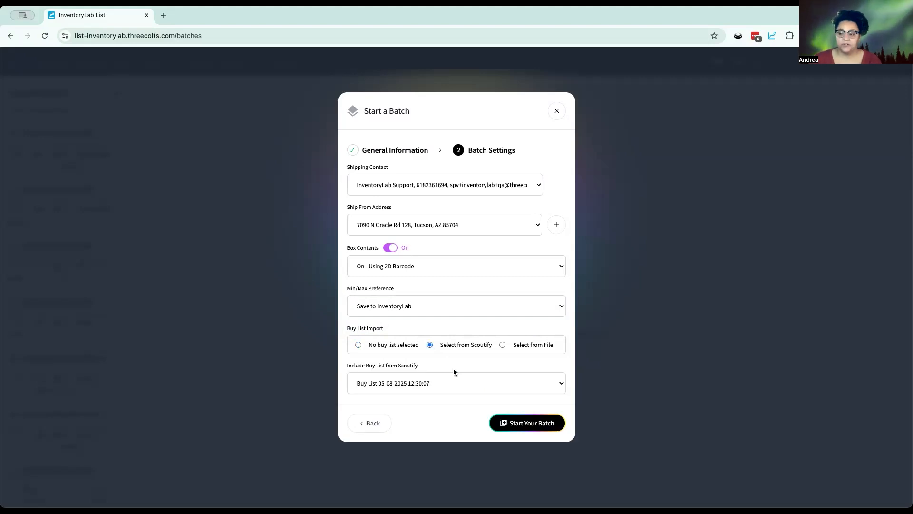
pyautogui.click(444, 384)
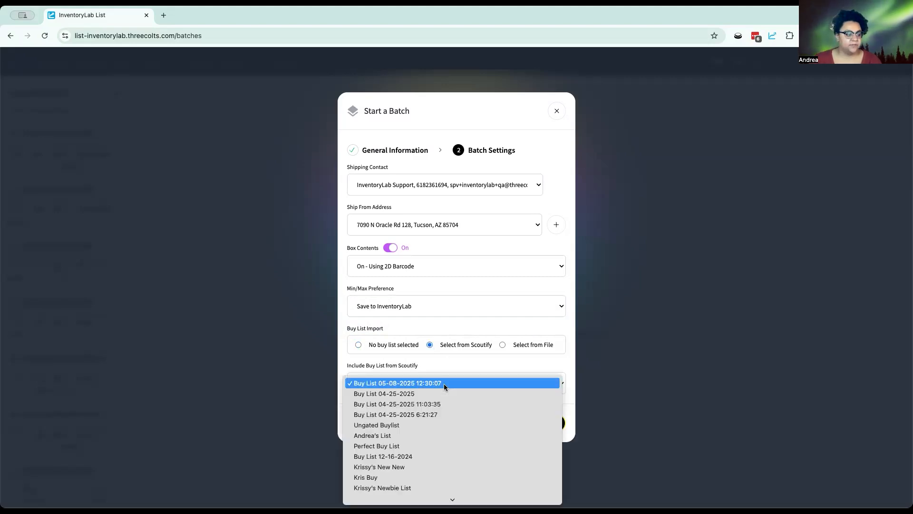
pyautogui.click(408, 438)
# - Select 2.0CuCo1_ListDetails_2025-02-12T16_17_14.9018196Z.csv as the buy list file and start the batch
pyautogui.click(526, 347)
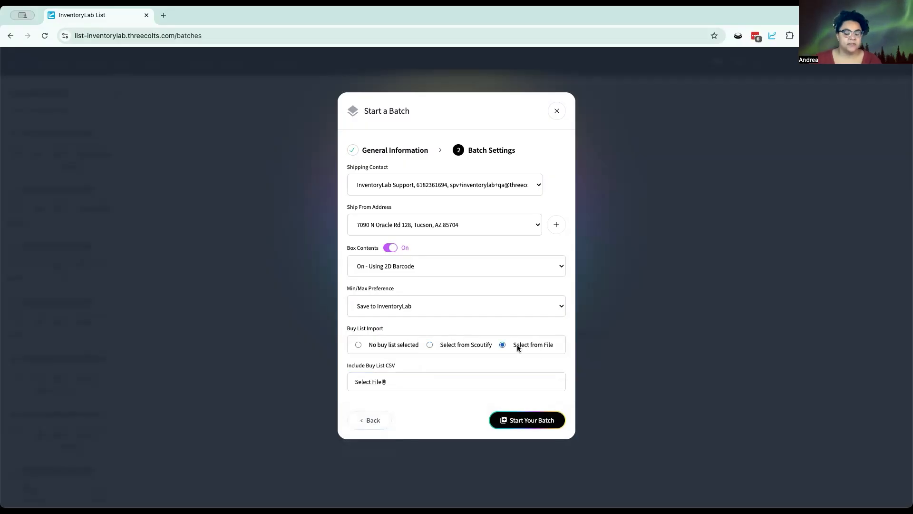
pyautogui.click(374, 382)
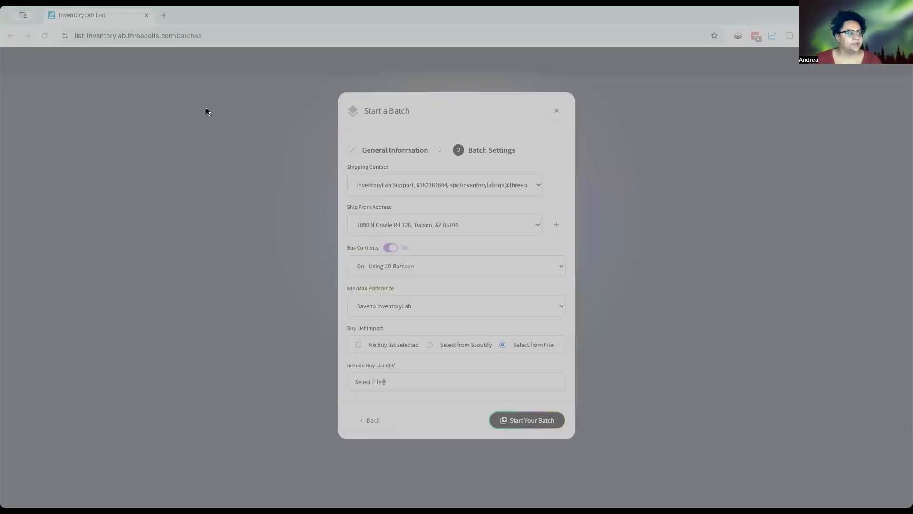
pyautogui.click(815, 494)
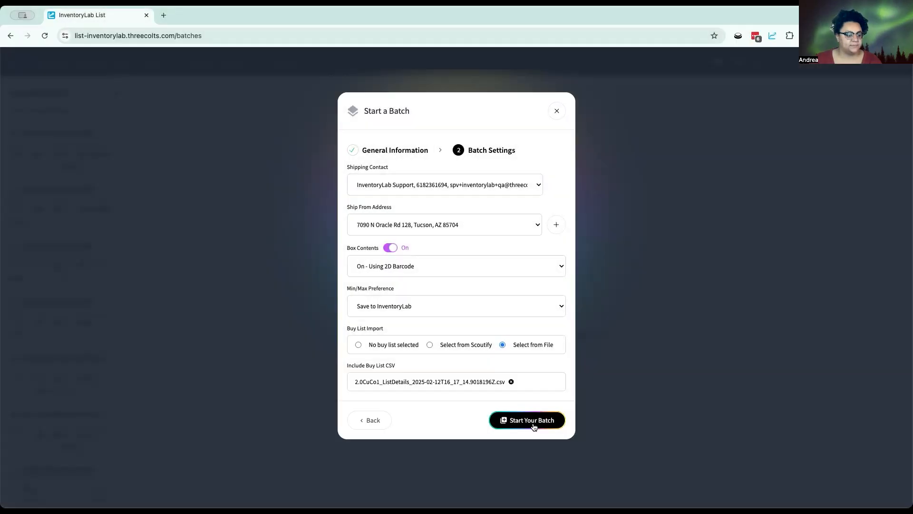
pyautogui.click(533, 421)
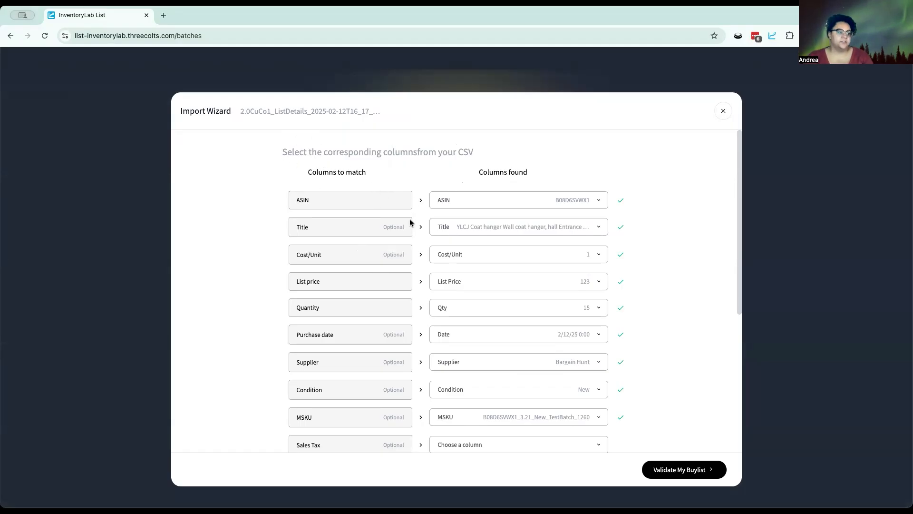
# - Check the column matches between the CSV and the buy list fields, and validate the buy list
pyautogui.scroll(-3, 410, 221)
pyautogui.scroll(-3, 410, 222)
pyautogui.scroll(5, 409, 220)
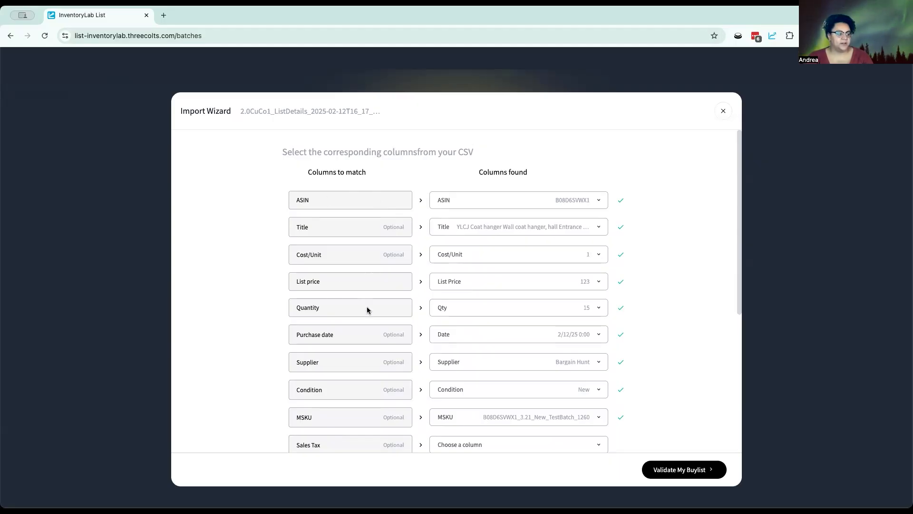
pyautogui.scroll(-5, 351, 308)
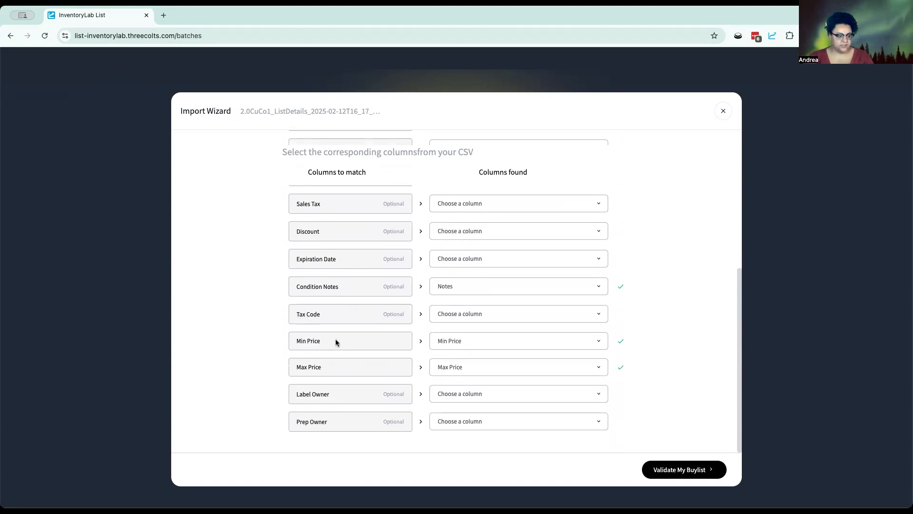
pyautogui.scroll(5, 350, 346)
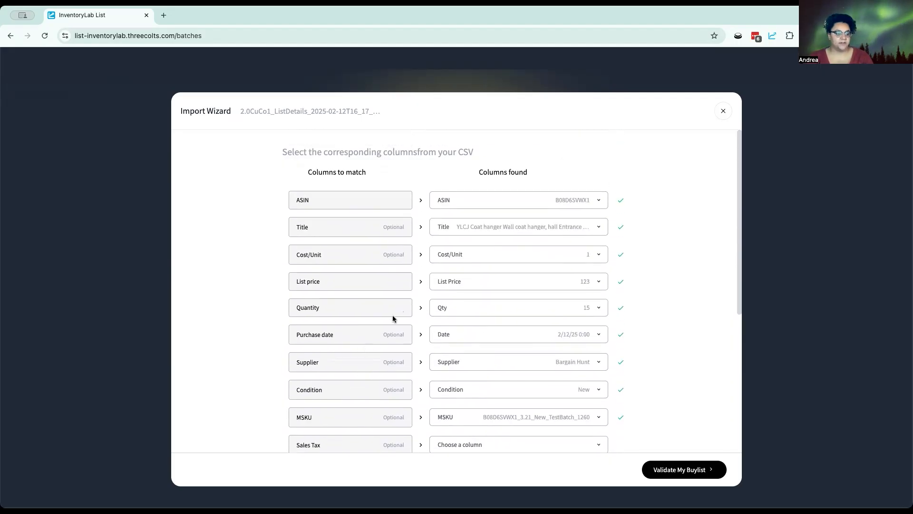
pyautogui.click(682, 470)
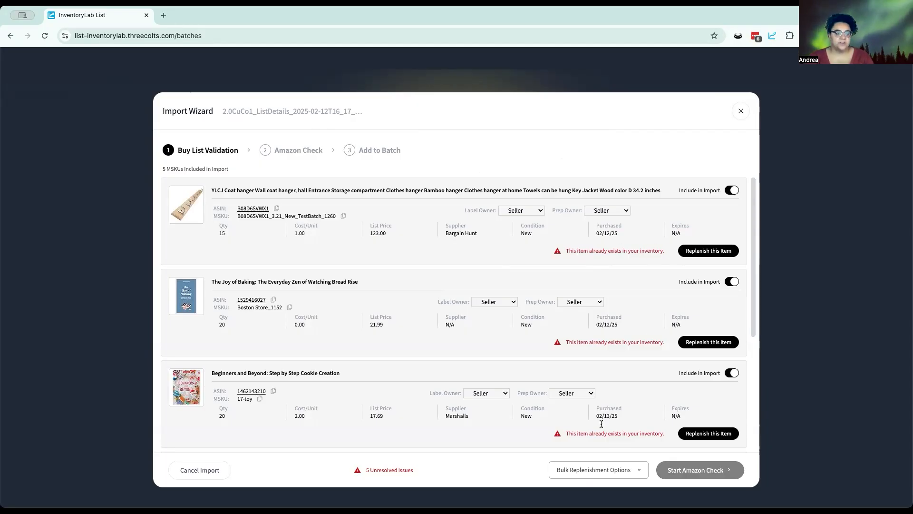
# - Apply the bulk replenishment option Use MSKU from Buy List to the imported items
pyautogui.click(602, 470)
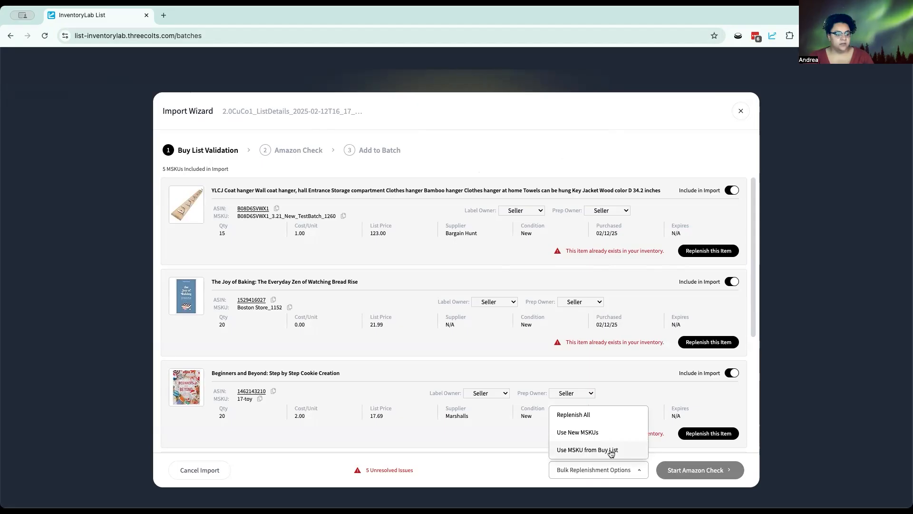
pyautogui.click(501, 453)
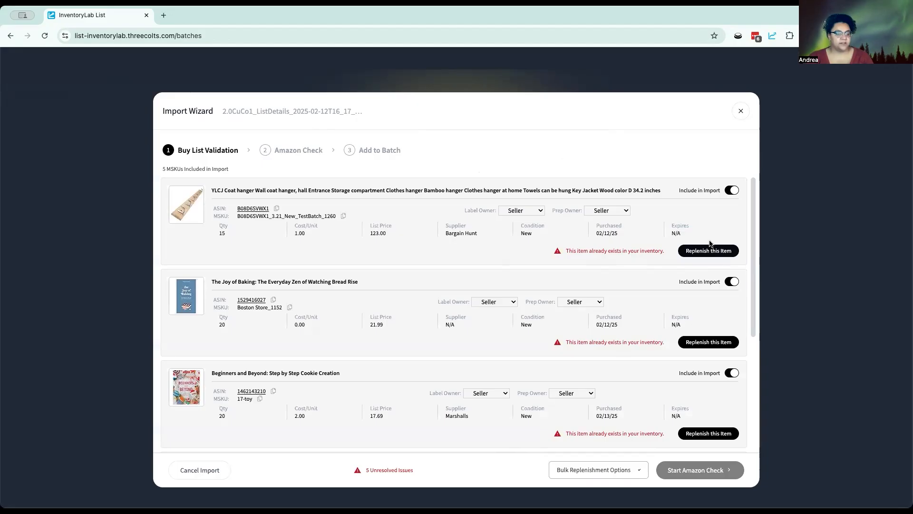
pyautogui.click(614, 477)
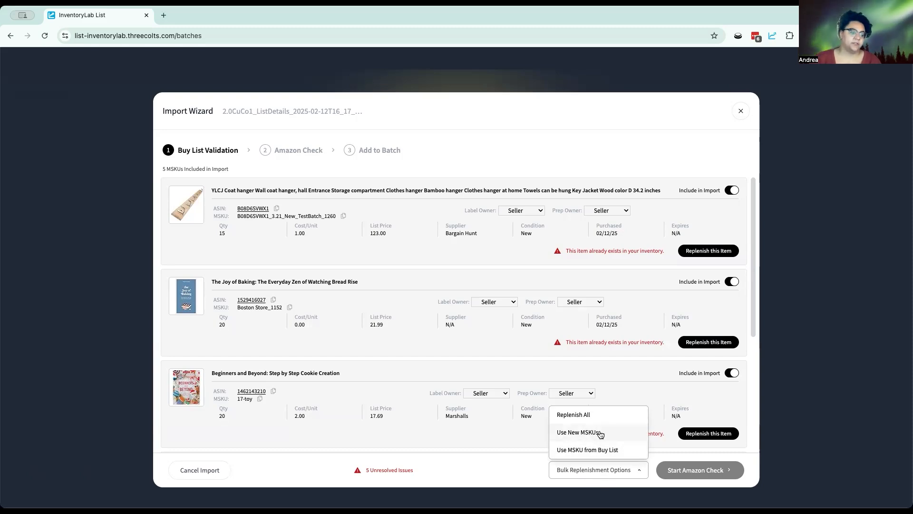
pyautogui.click(603, 451)
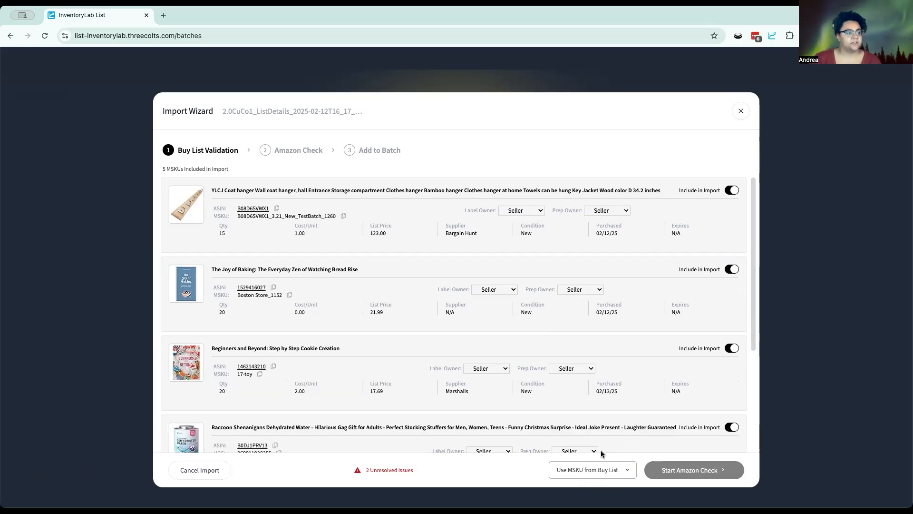
pyautogui.scroll(-3, 522, 387)
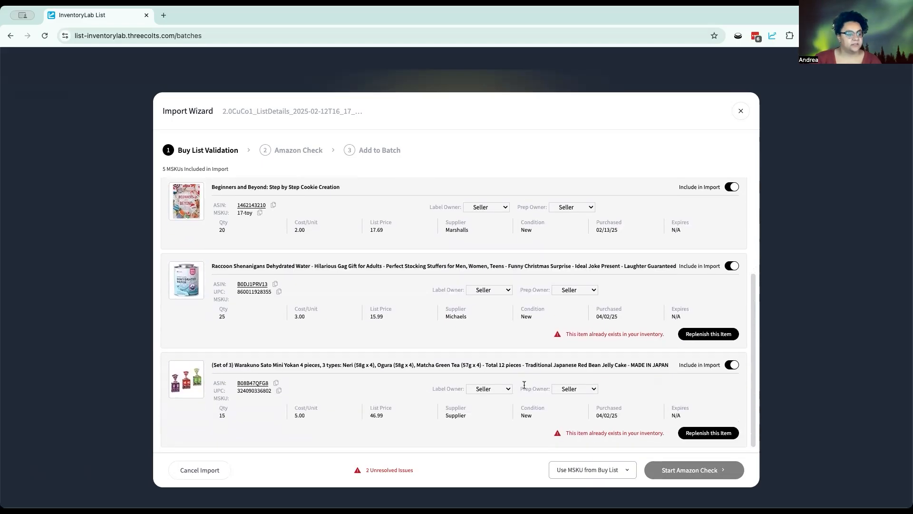
pyautogui.click(696, 334)
pyautogui.click(845, 379)
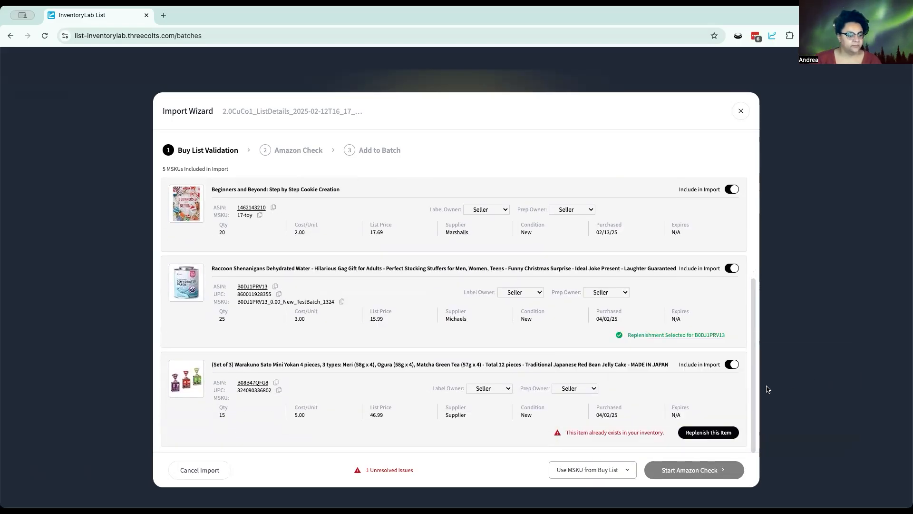
pyautogui.click(714, 432)
pyautogui.click(819, 276)
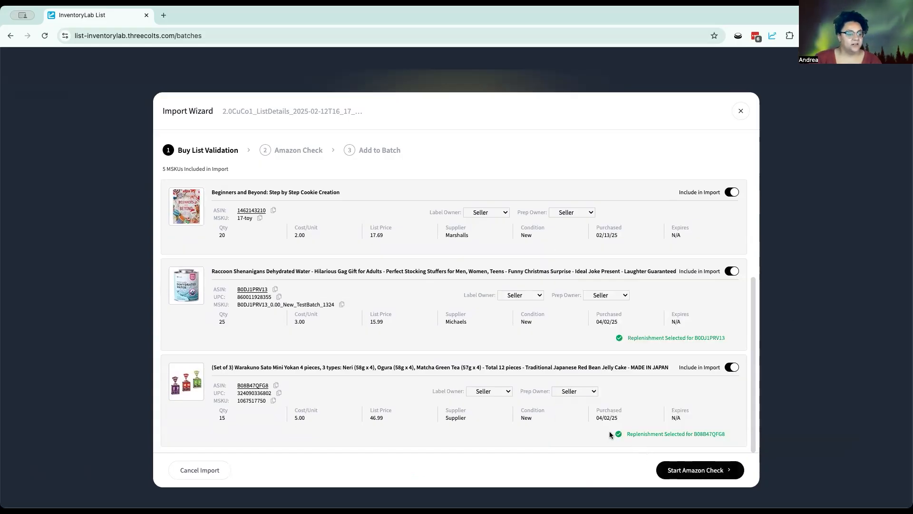
# - Run the Amazon check on the validated items and create a new MSKU for Beginners and Beyond: Step by Step Cookie Creation
pyautogui.scroll(2, 607, 435)
pyautogui.scroll(2, 607, 434)
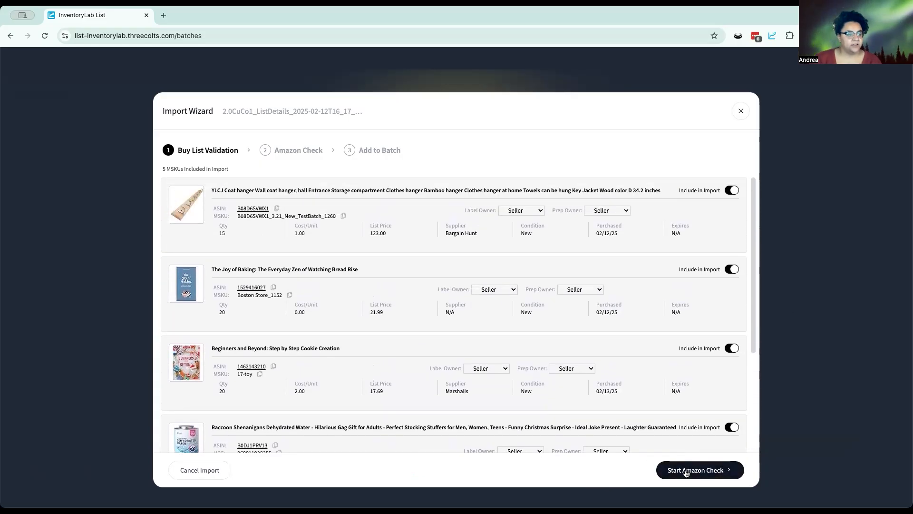
pyautogui.click(687, 471)
pyautogui.click(693, 259)
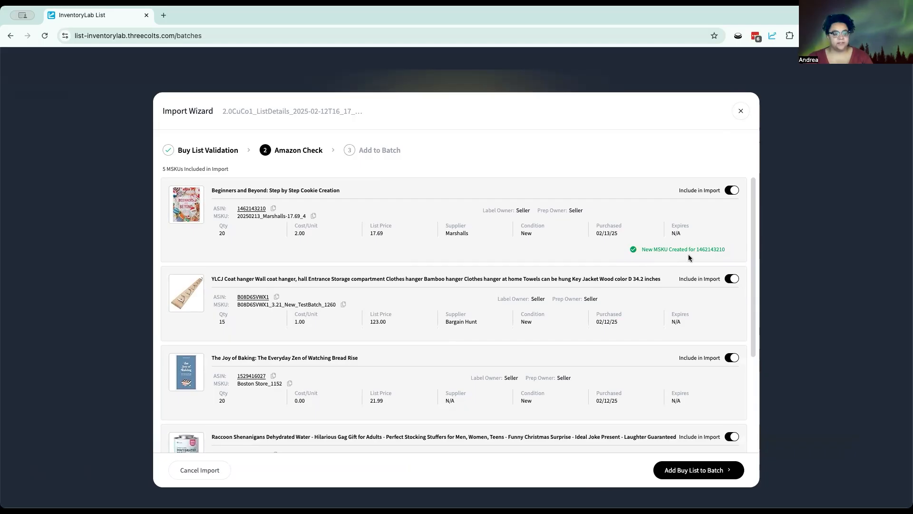
# - Add the buy list to the batch and review the products listed in the batch content
pyautogui.click(709, 470)
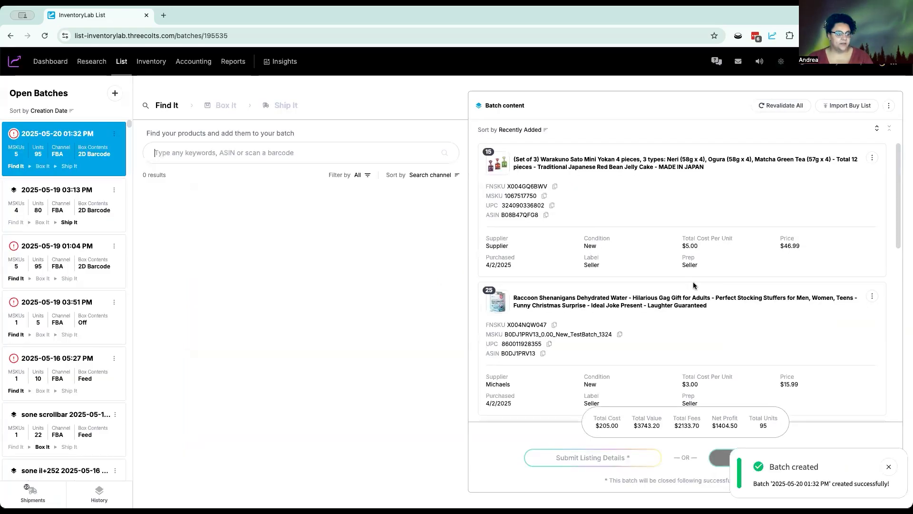
pyautogui.scroll(-10, 746, 233)
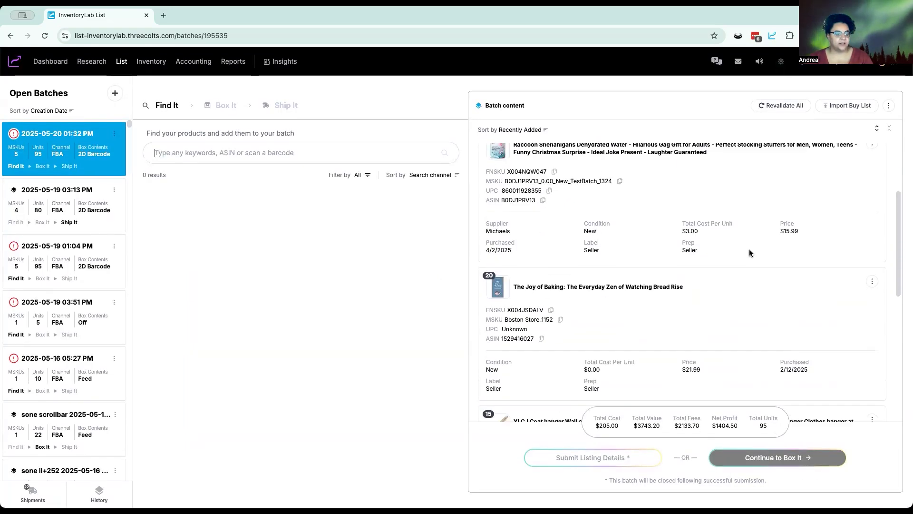
pyautogui.scroll(5, 799, 310)
pyautogui.scroll(3, 797, 310)
pyautogui.scroll(-10, 797, 309)
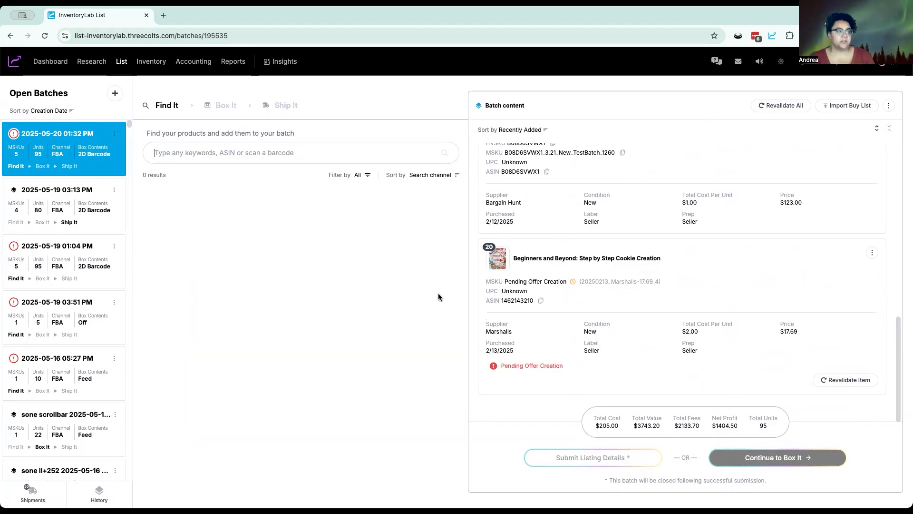
pyautogui.moveTo(153, 105); pyautogui.dragTo(251, 108)
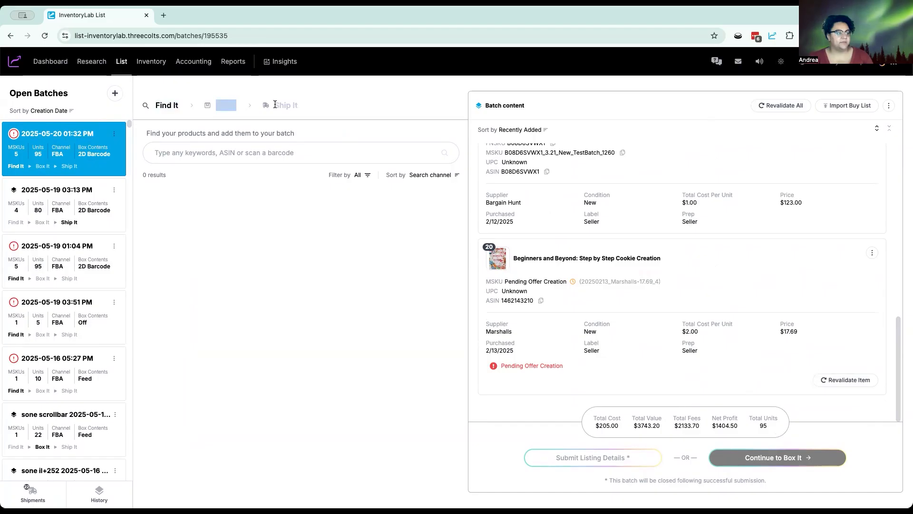
pyautogui.moveTo(275, 105); pyautogui.dragTo(301, 105)
pyautogui.click(298, 106)
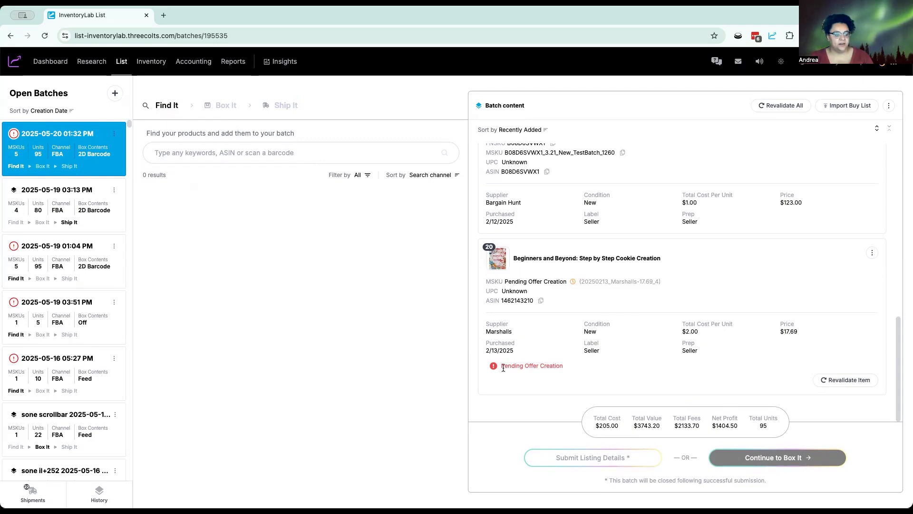
# - Search the products for unicorn and open the listing form for the Unicorn Glow in The Dark Blanket from the Amazon catalog
pyautogui.scroll(10, 694, 347)
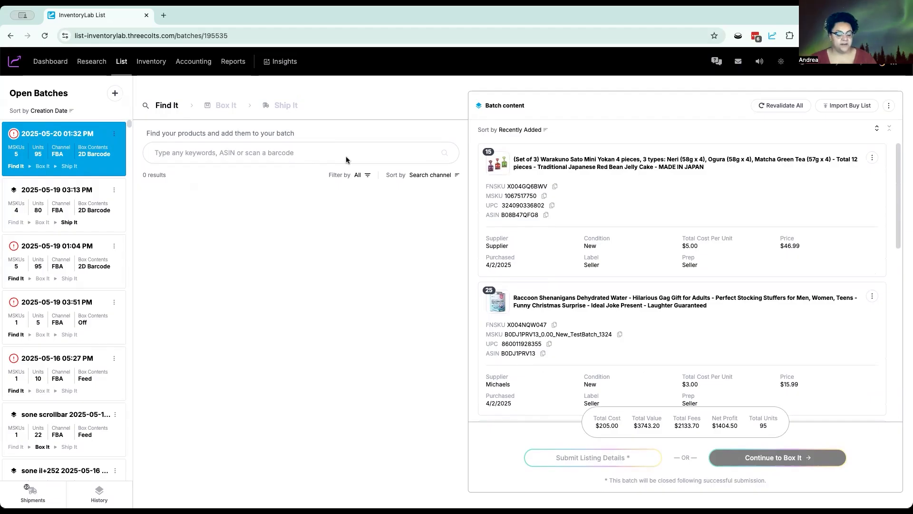
pyautogui.write('unicorn')
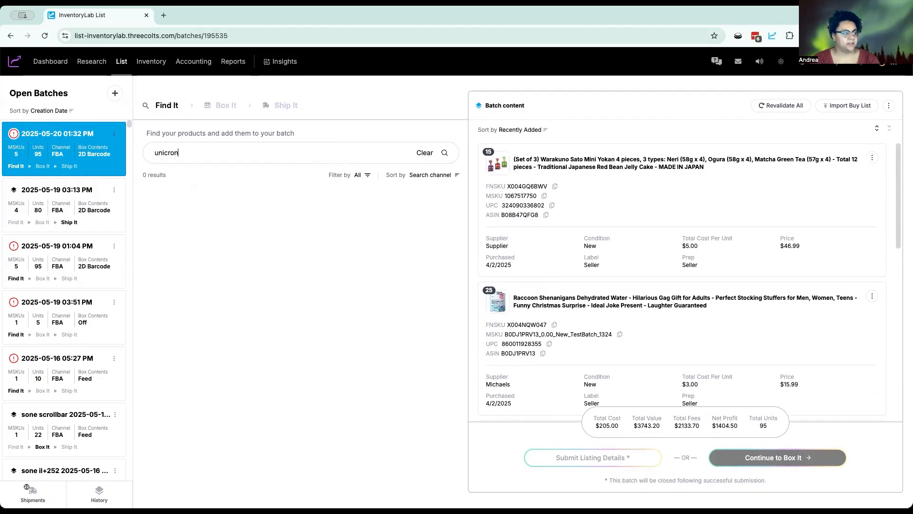
pyautogui.press('Return')
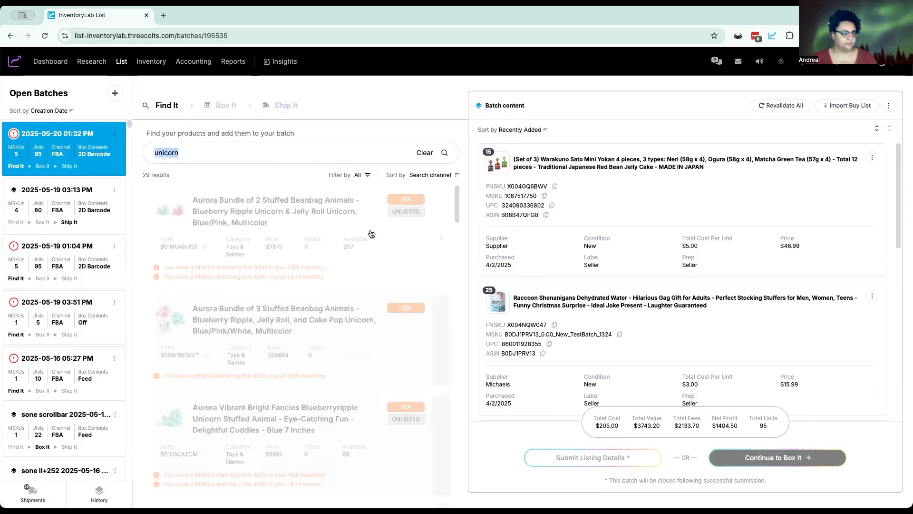
pyautogui.scroll(-5, 370, 243)
pyautogui.scroll(-10, 368, 251)
pyautogui.scroll(-10, 393, 269)
pyautogui.scroll(-10, 413, 362)
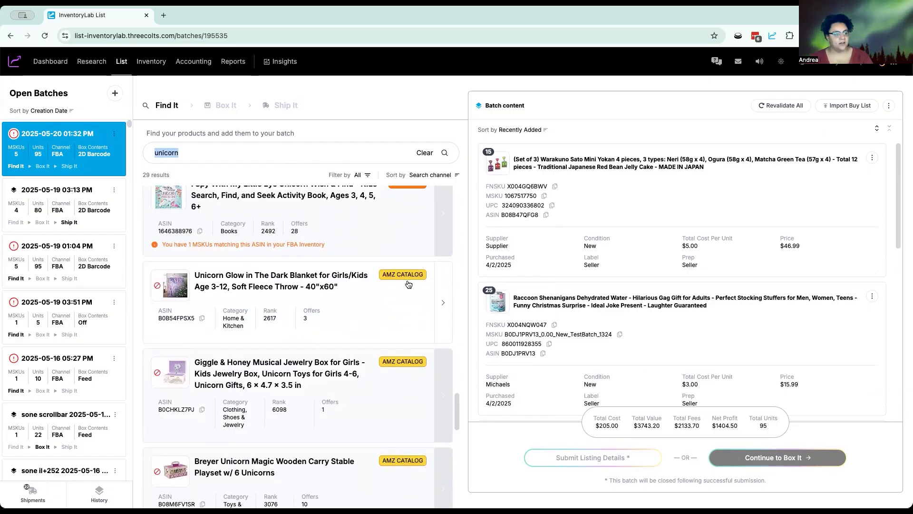
pyautogui.scroll(3, 408, 284)
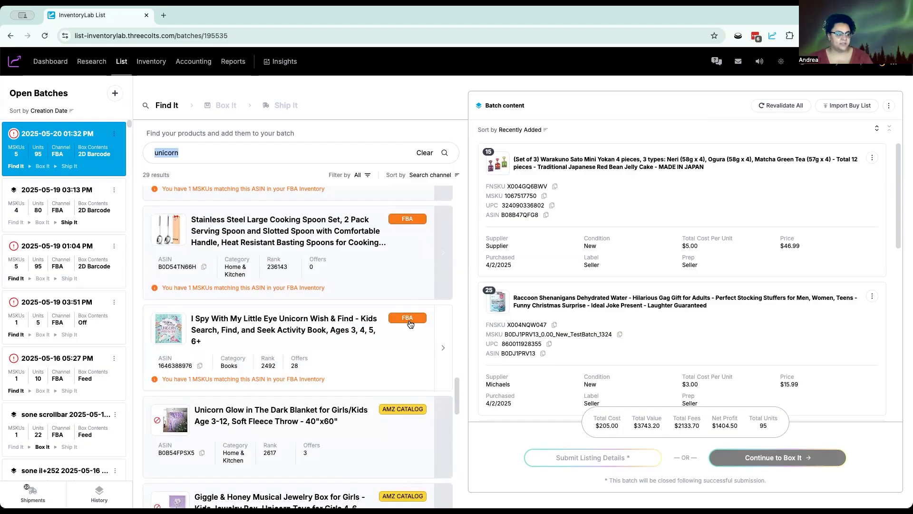
pyautogui.scroll(-3, 410, 324)
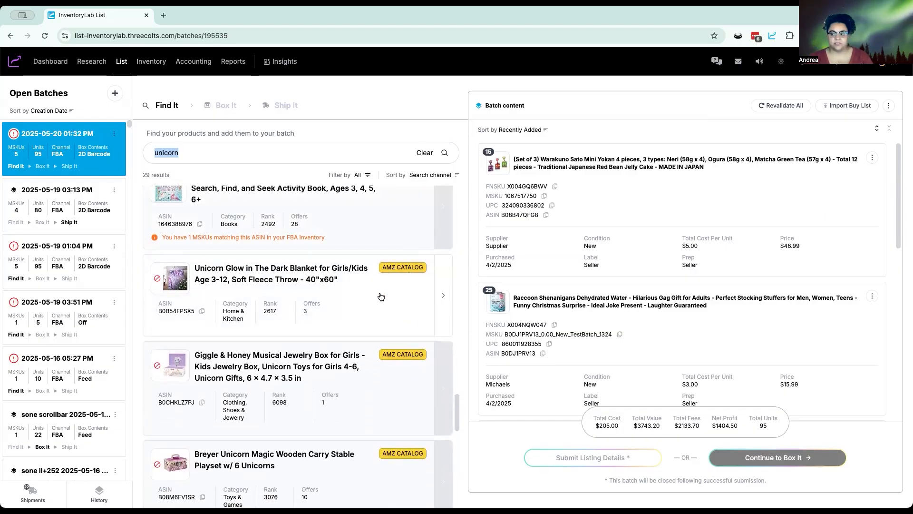
pyautogui.scroll(-1, 381, 296)
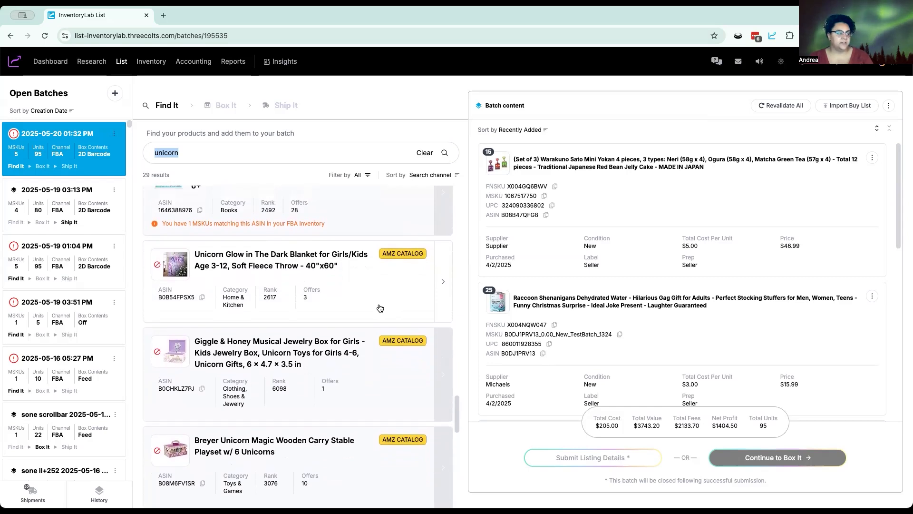
pyautogui.click(435, 277)
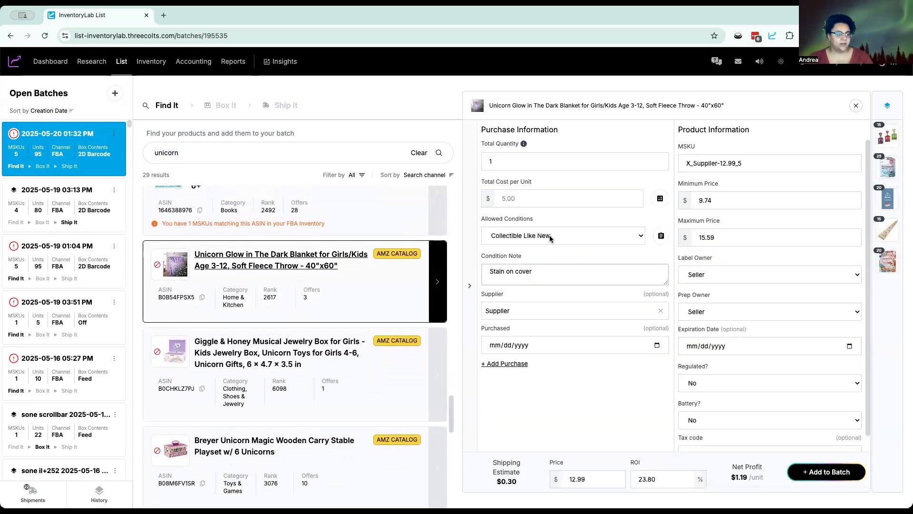
# - Examine the blanket's product offers, product history and research links, and hide these sections again
pyautogui.click(471, 224)
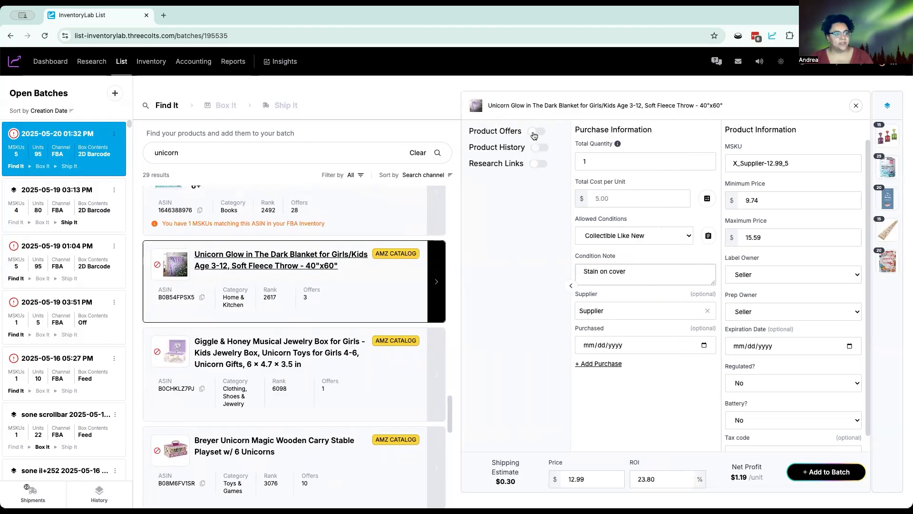
pyautogui.click(534, 132)
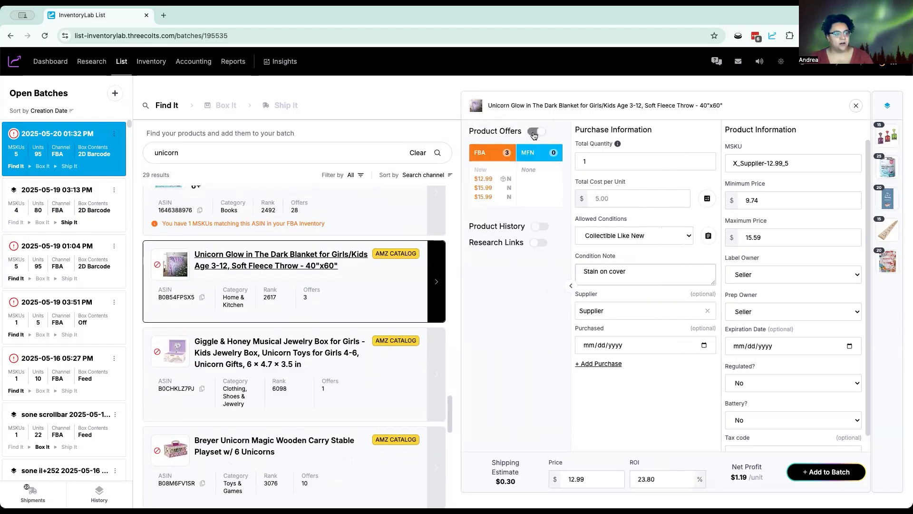
pyautogui.click(537, 227)
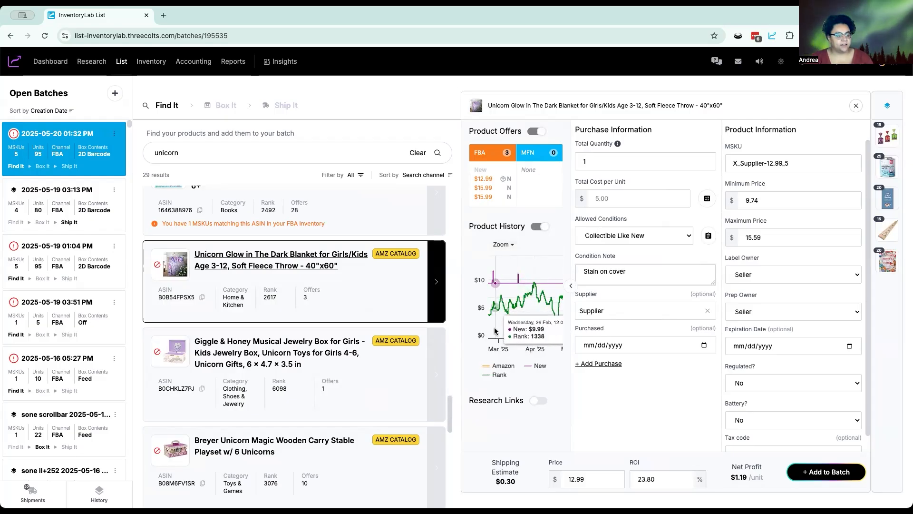
pyautogui.click(539, 227)
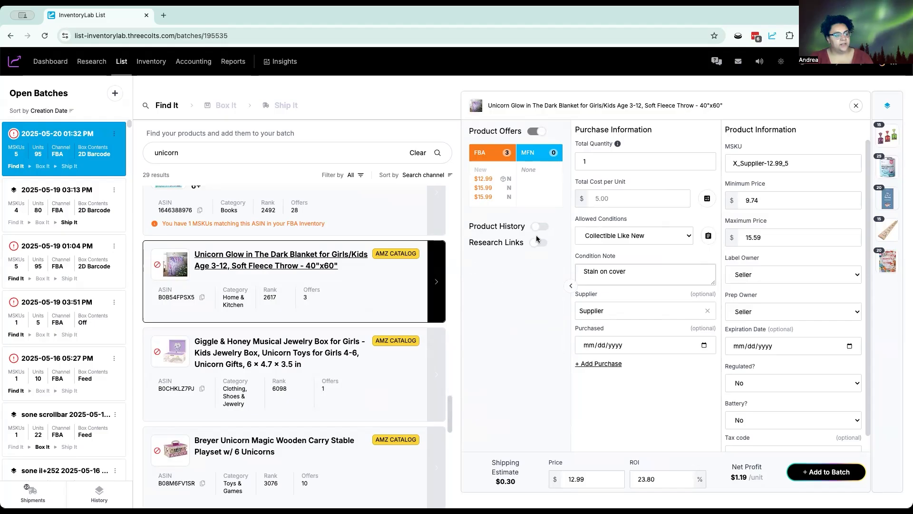
pyautogui.click(539, 245)
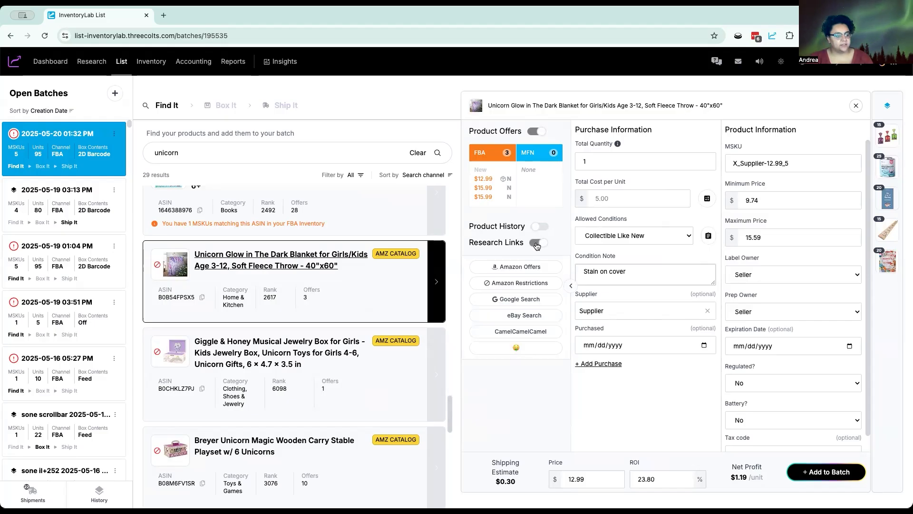
pyautogui.click(538, 244)
pyautogui.click(540, 132)
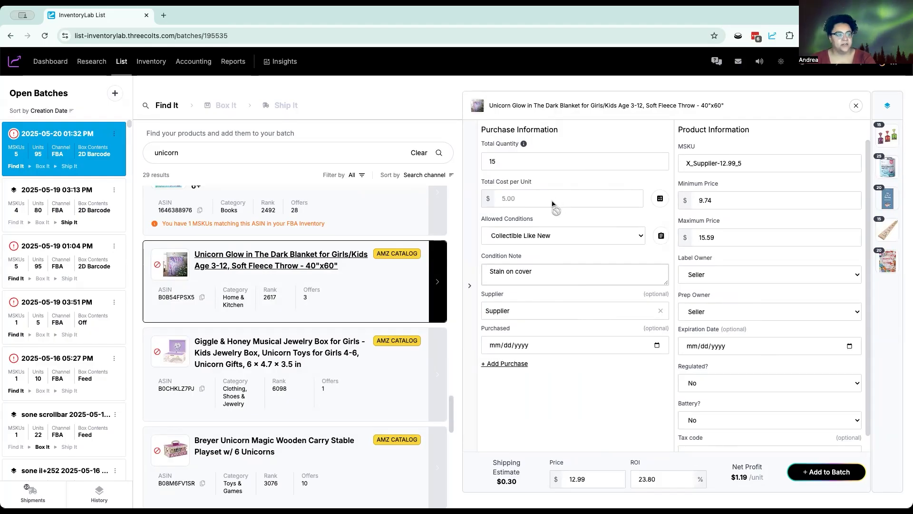
# - Set the blanket's total quantity to 15 and its cost per unit to $7.58
pyautogui.click(664, 199)
pyautogui.click(540, 171)
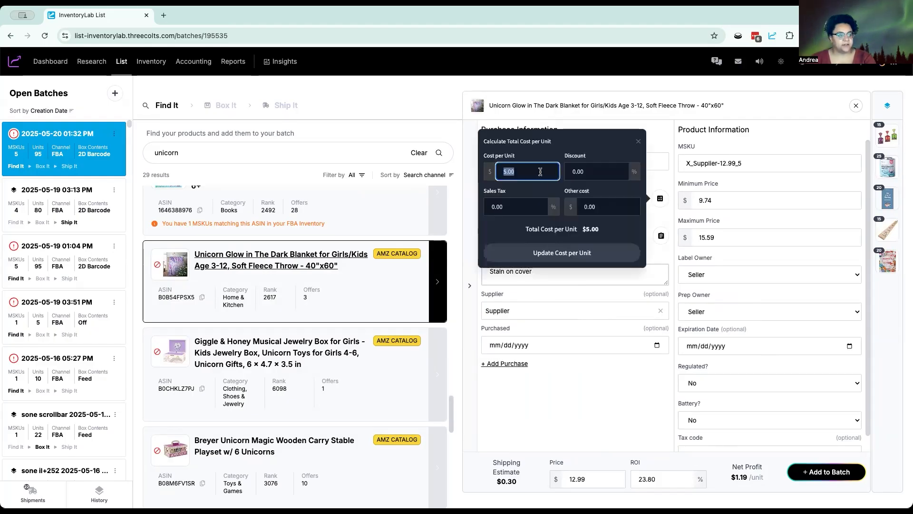
pyautogui.write('7')
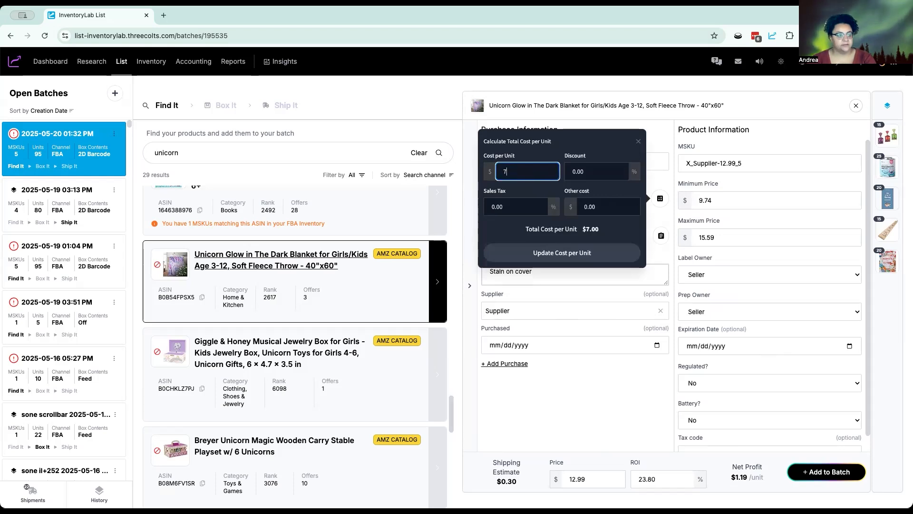
pyautogui.write('.58')
pyautogui.click(599, 250)
# - Set the blanket's condition to Used Like New and replace the condition note with "Condition note!"
pyautogui.click(591, 240)
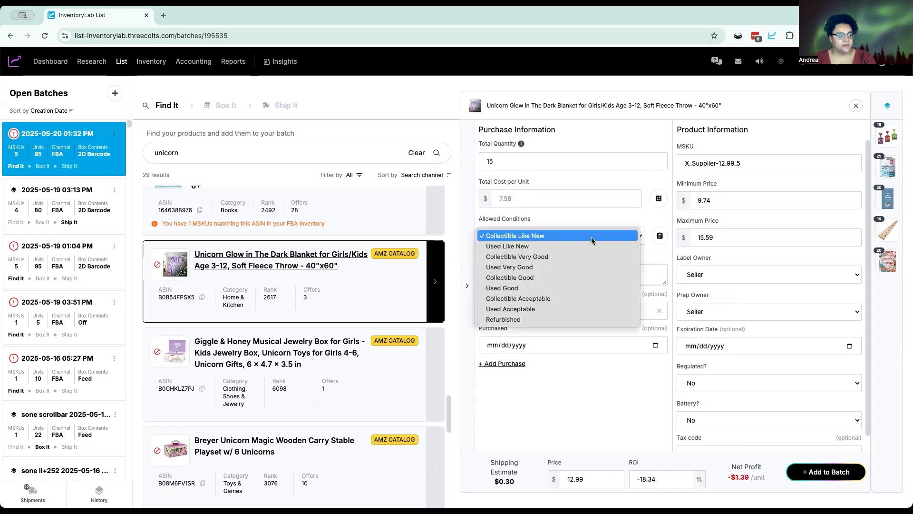
pyautogui.click(573, 247)
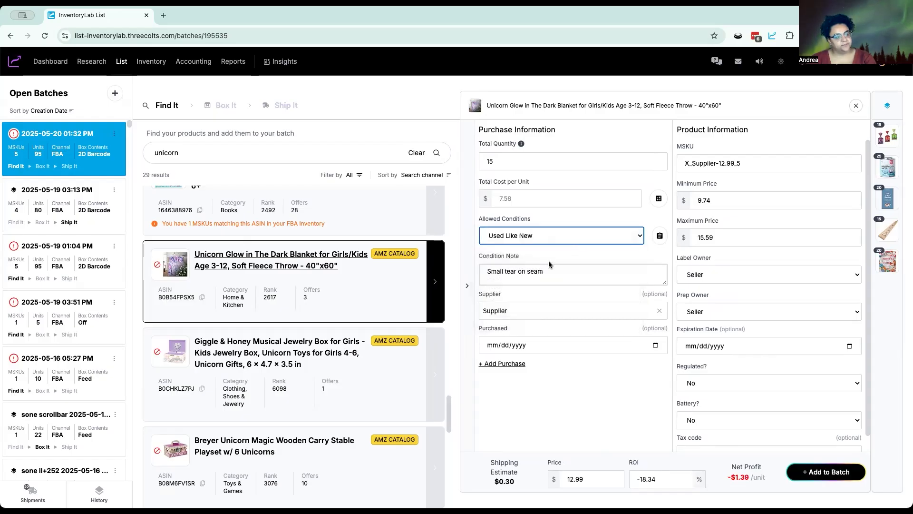
pyautogui.moveTo(586, 273); pyautogui.dragTo(464, 271)
pyautogui.write('Condition note!')
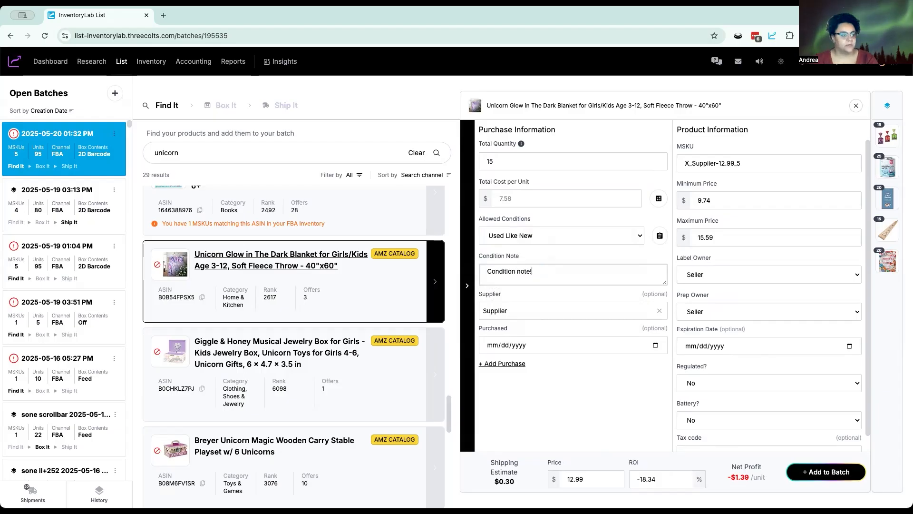
# - Change the blanket's supplier to Amazon and set its purchase date to today, 05/20/2025
pyautogui.click(660, 311)
pyautogui.scroll(-1, 547, 362)
pyautogui.click(533, 366)
pyautogui.click(580, 346)
pyautogui.click(656, 345)
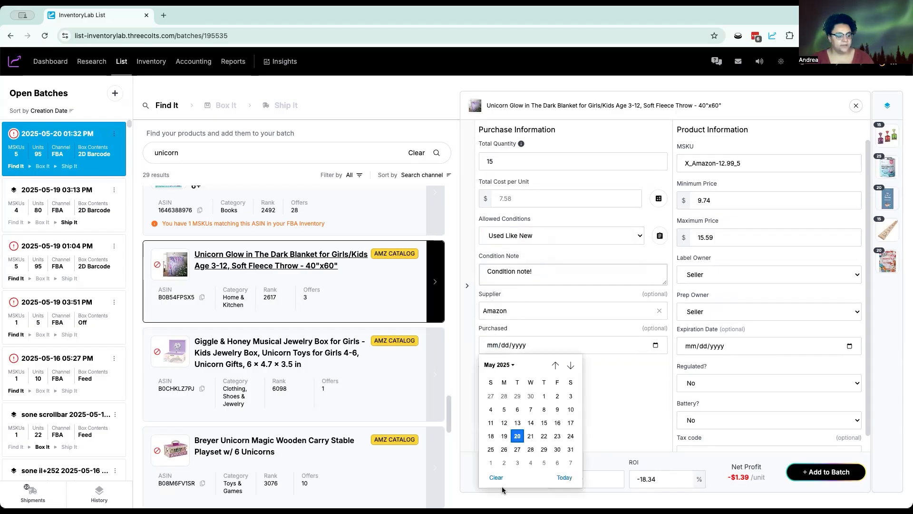
pyautogui.click(564, 477)
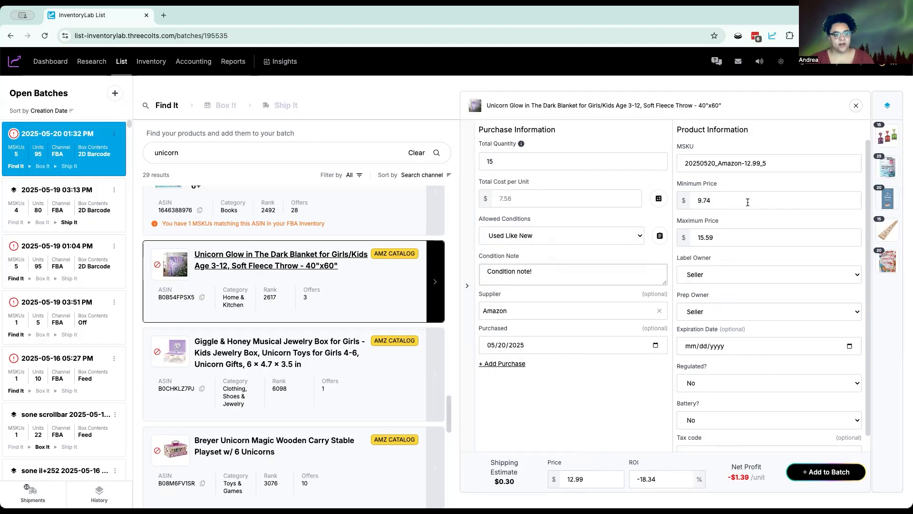
# - Examine the auto-pricing and remember-last-entry options in the account's List settings and return to the blanket's form
pyautogui.click(847, 68)
pyautogui.click(825, 90)
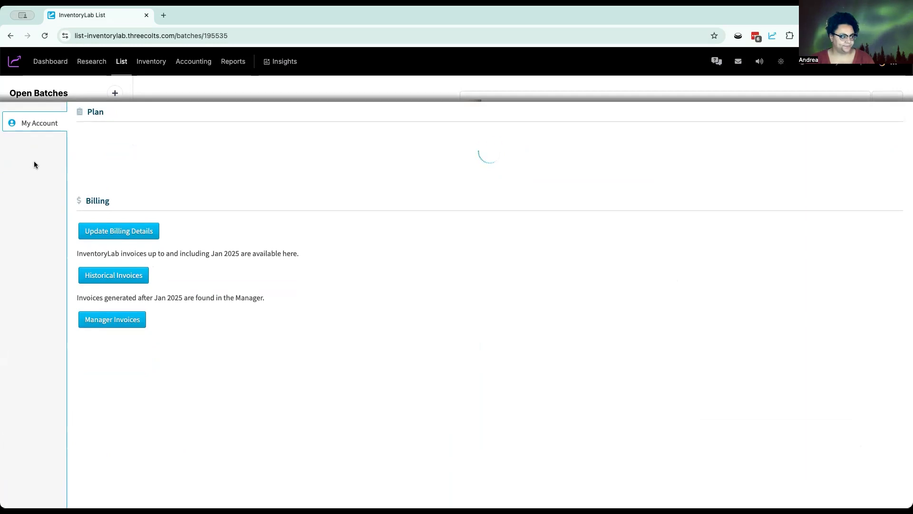
pyautogui.click(21, 251)
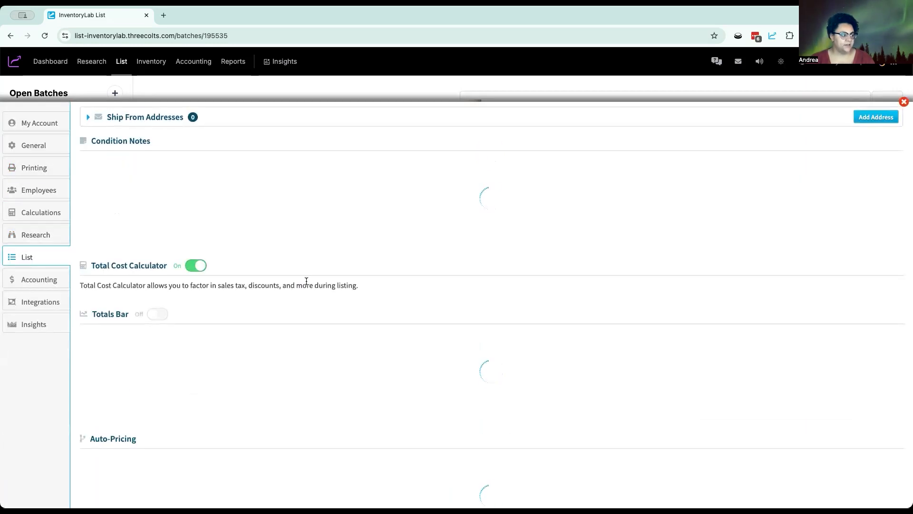
pyautogui.scroll(-5, 304, 283)
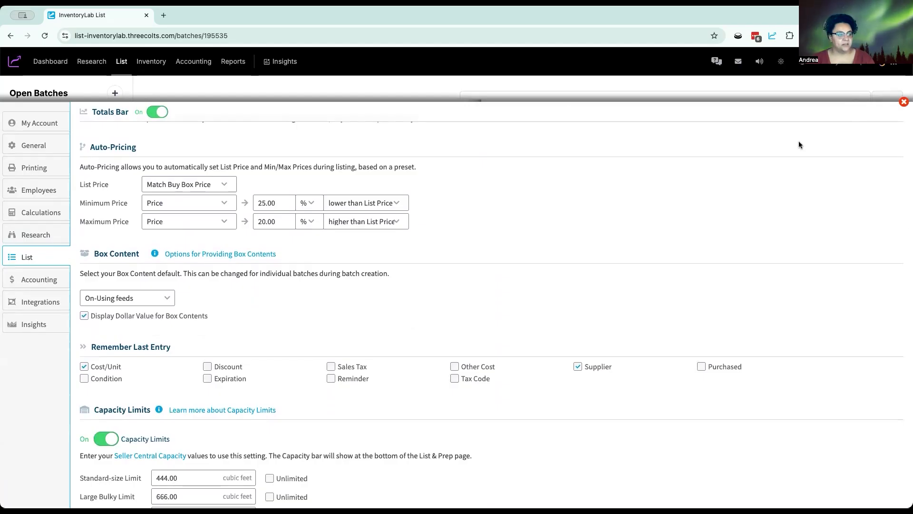
pyautogui.click(904, 103)
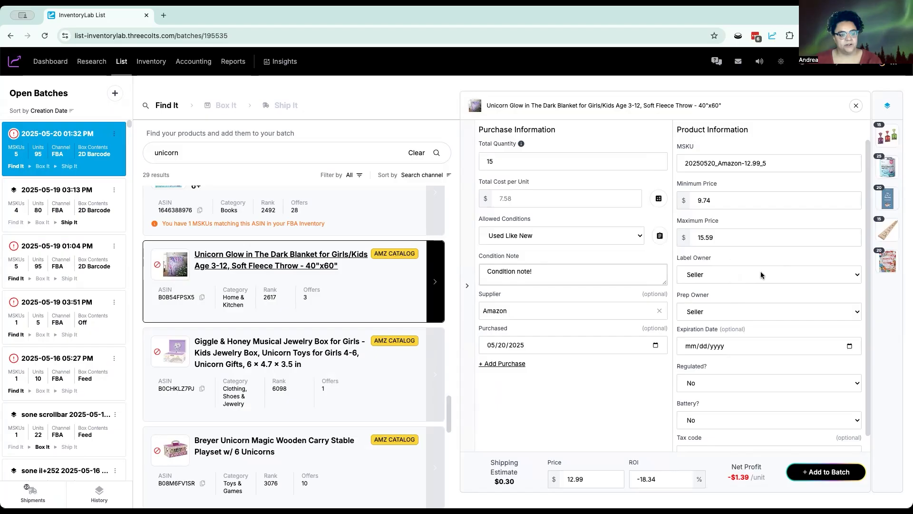
# - Set the blanket's expiration date to 09/03/2025
pyautogui.scroll(-1, 709, 335)
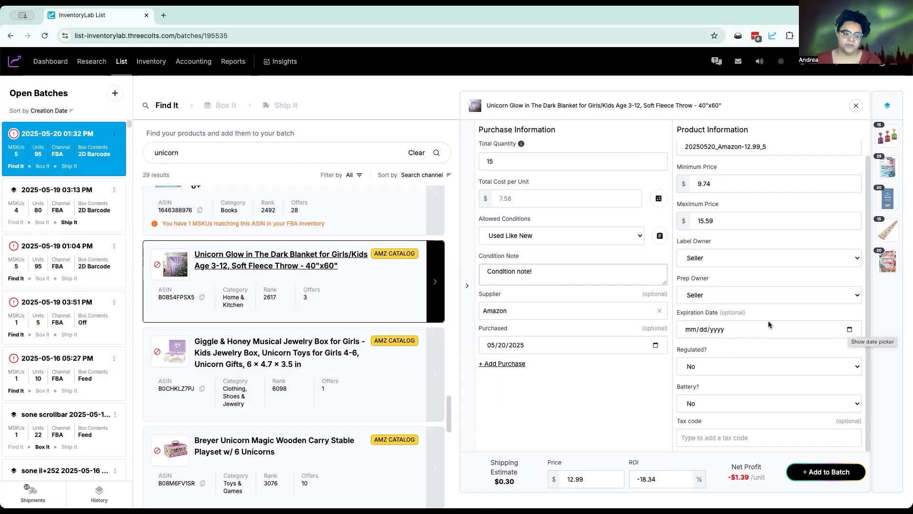
pyautogui.click(849, 329)
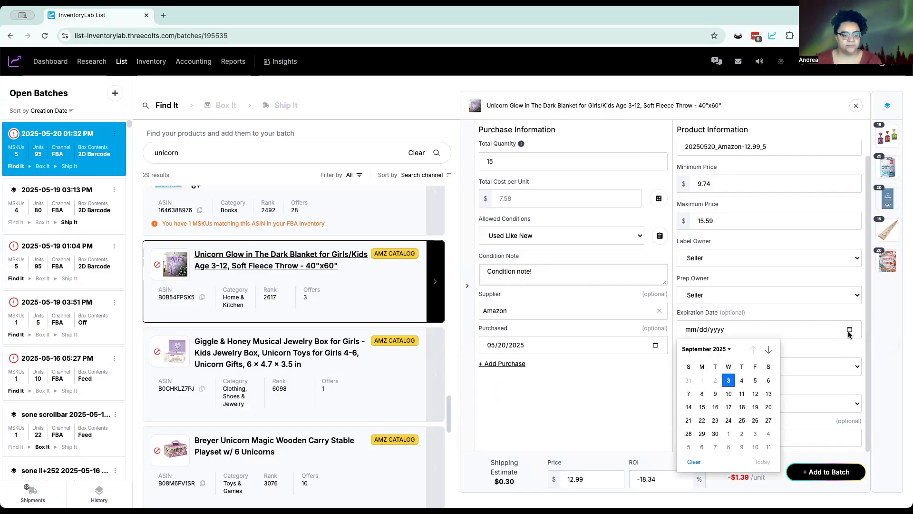
pyautogui.click(728, 383)
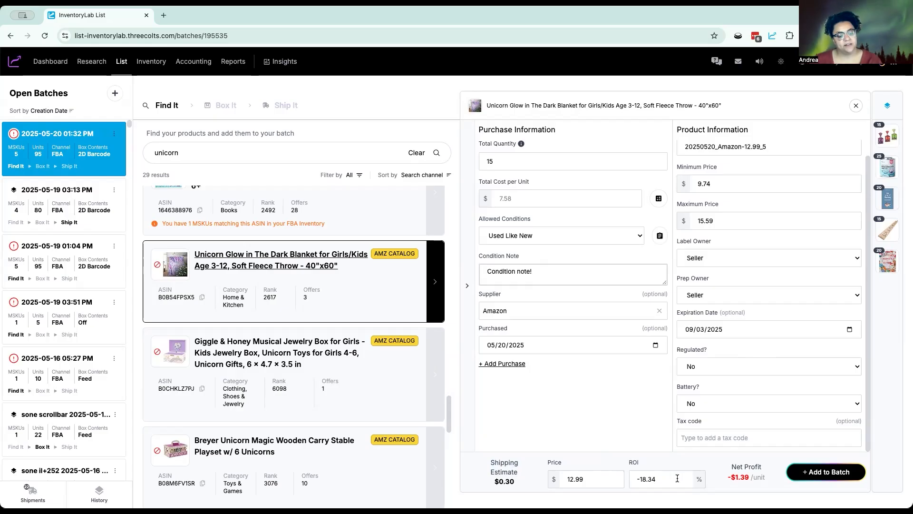
# - Update the blanket's cost per unit to $4.50 and add the item to the batch
pyautogui.click(659, 199)
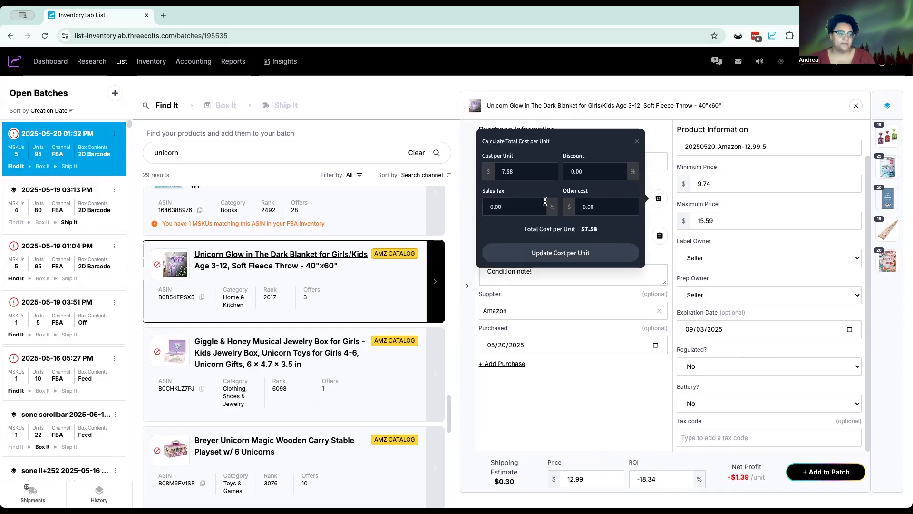
pyautogui.click(525, 169)
pyautogui.press('BackSpace')
pyautogui.press('BackSpace')
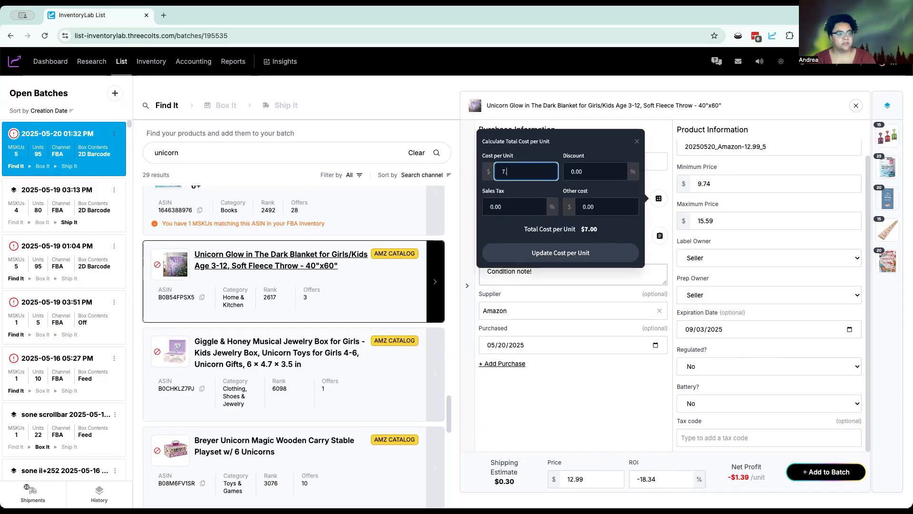
pyautogui.write('4')
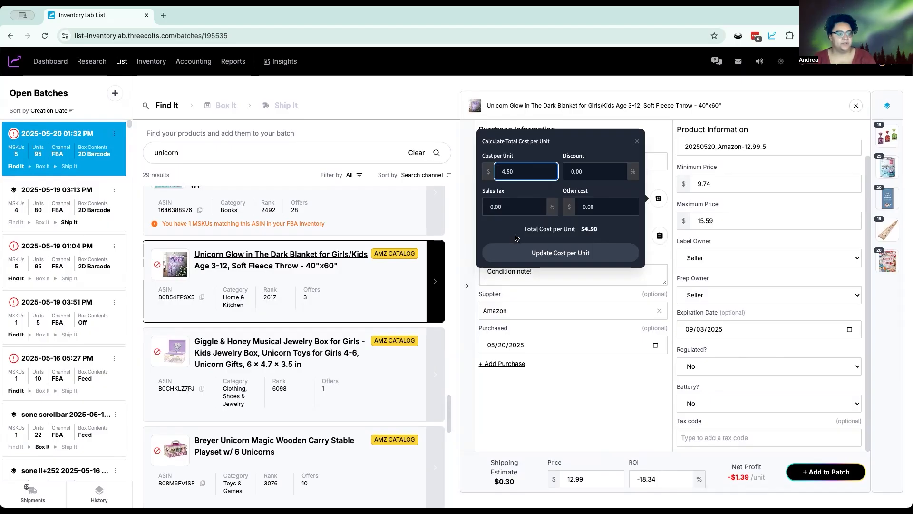
pyautogui.click(520, 248)
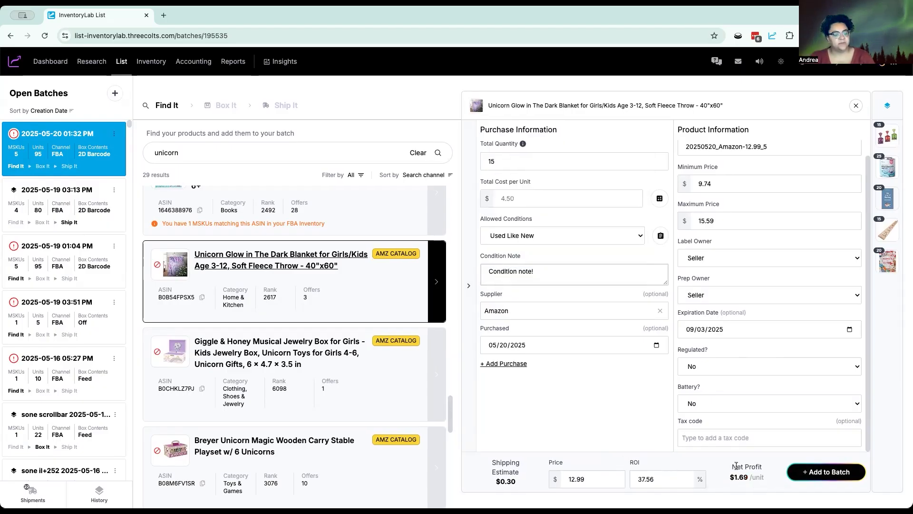
pyautogui.click(821, 473)
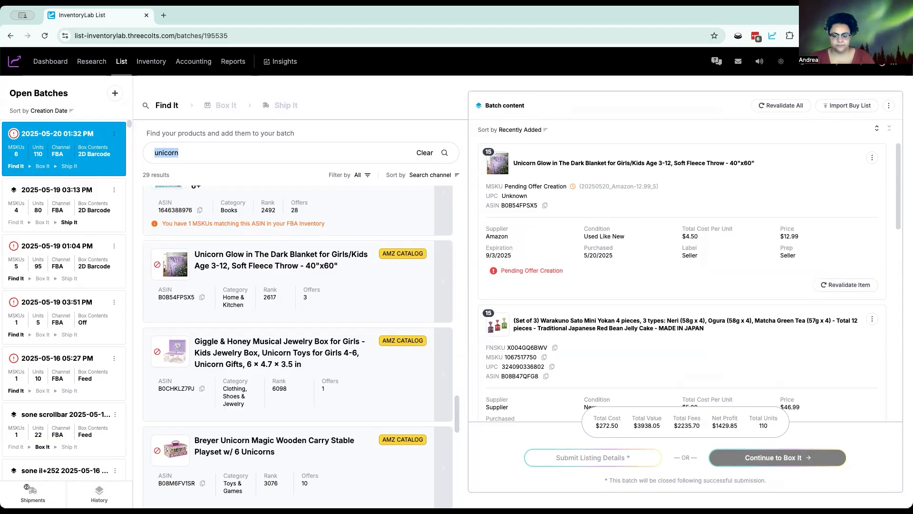
# - Remove the unicorn blanket and the Beginners and Beyond cookie book from the batch
pyautogui.click(872, 157)
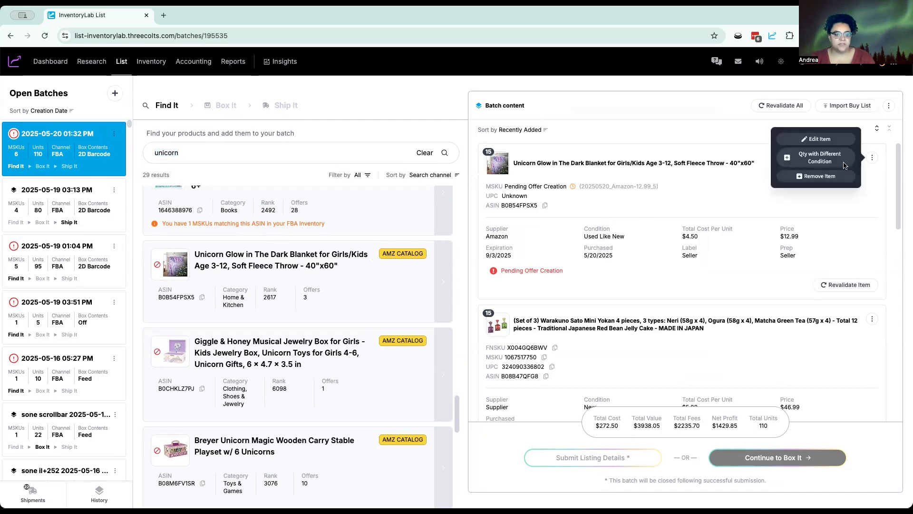
pyautogui.click(817, 176)
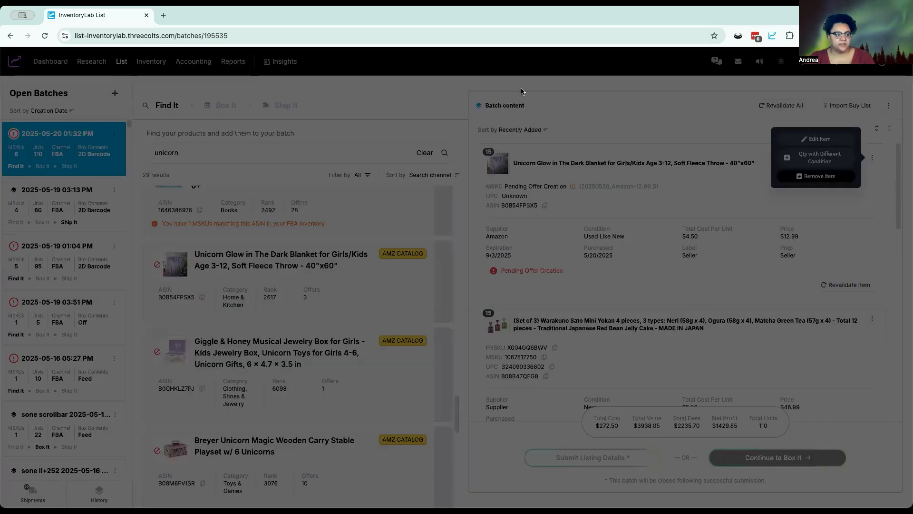
pyautogui.click(536, 93)
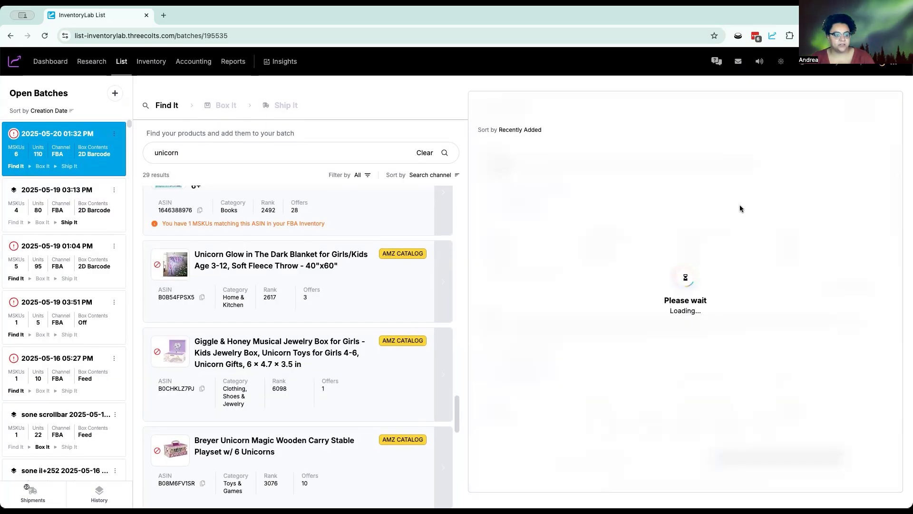
pyautogui.scroll(-10, 742, 205)
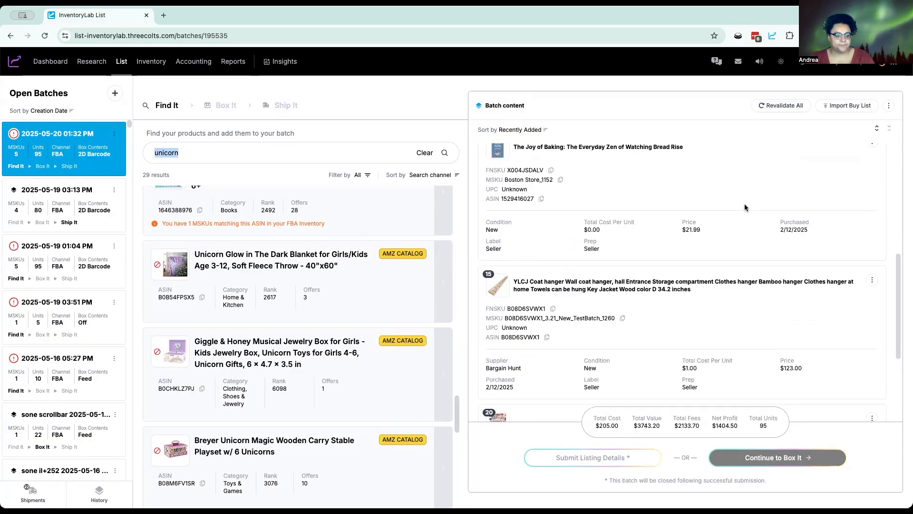
pyautogui.click(872, 253)
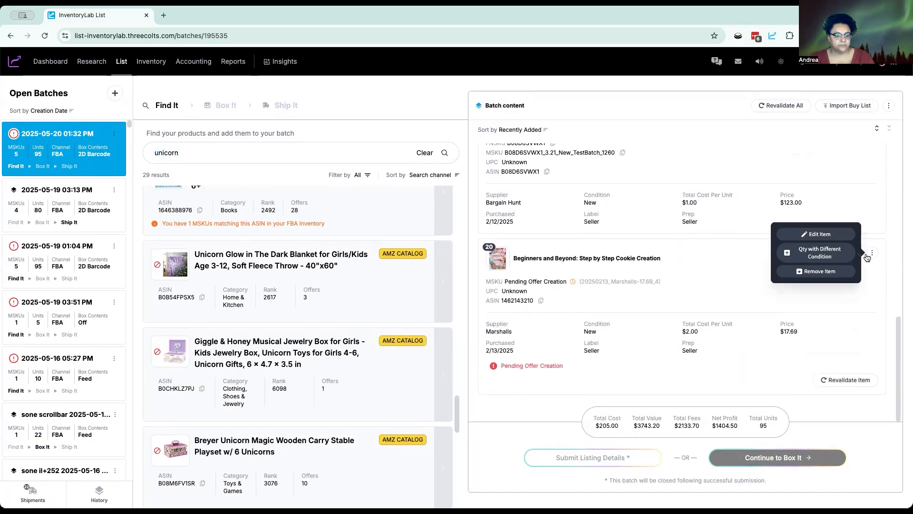
pyautogui.click(833, 275)
pyautogui.click(537, 107)
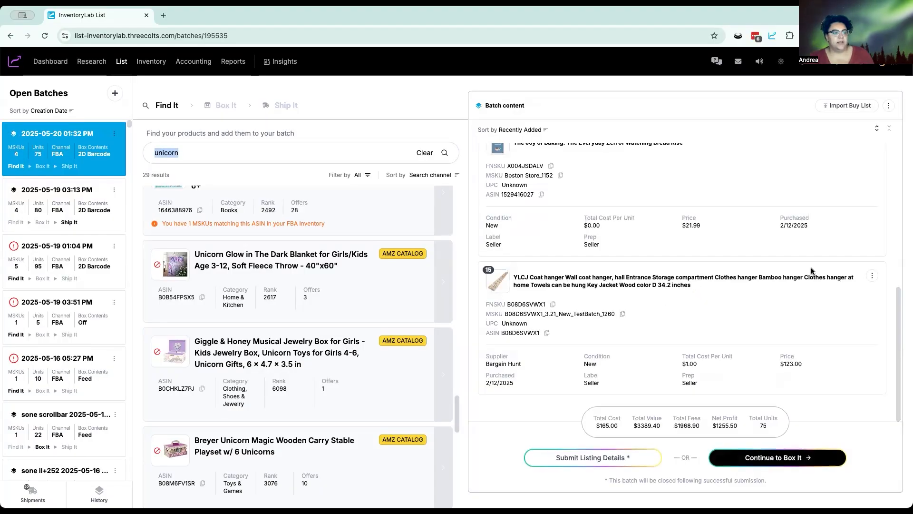
# - Print all 30-up labels for the batch, look through the label PDF and close it
pyautogui.scroll(10, 809, 270)
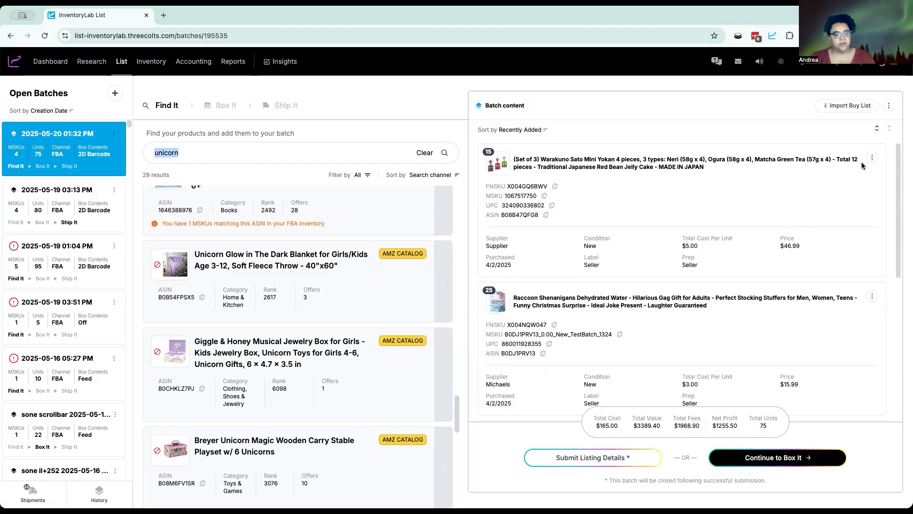
pyautogui.click(889, 106)
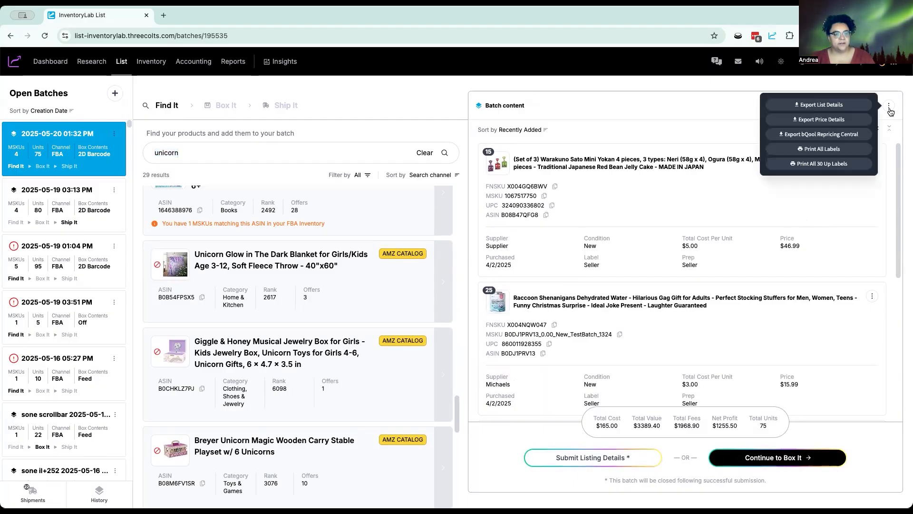
pyautogui.click(842, 164)
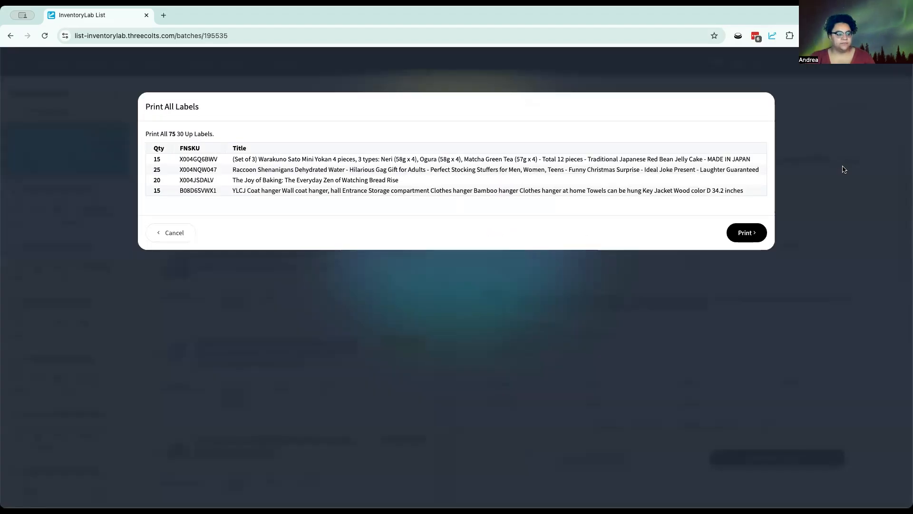
pyautogui.click(743, 233)
pyautogui.click(718, 69)
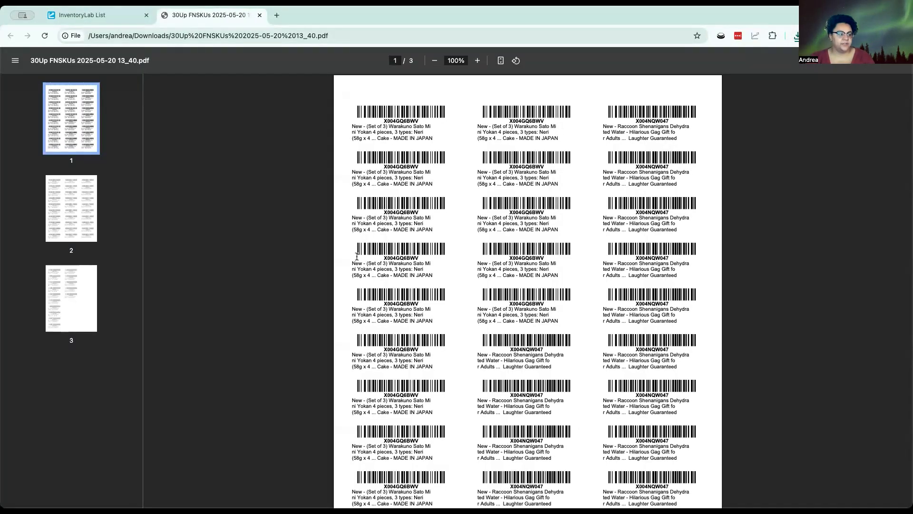
pyautogui.scroll(-8, 355, 261)
pyautogui.scroll(-8, 356, 260)
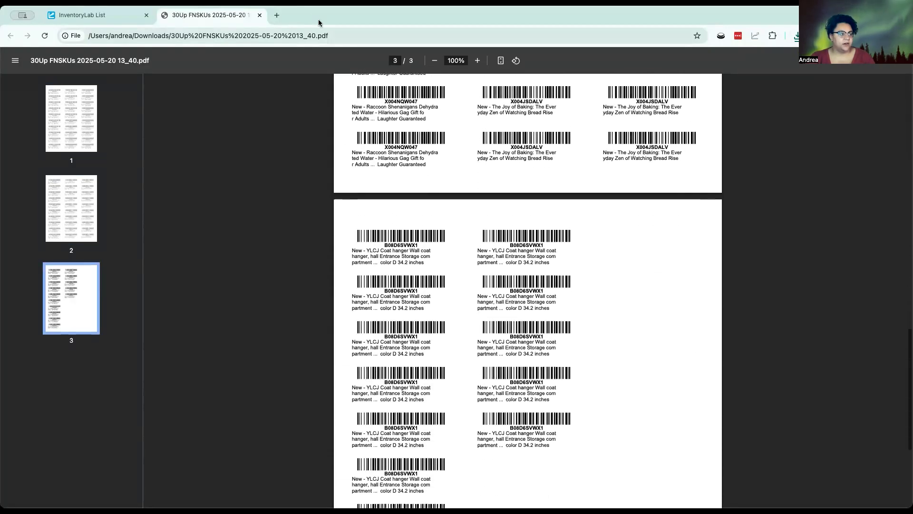
pyautogui.click(260, 16)
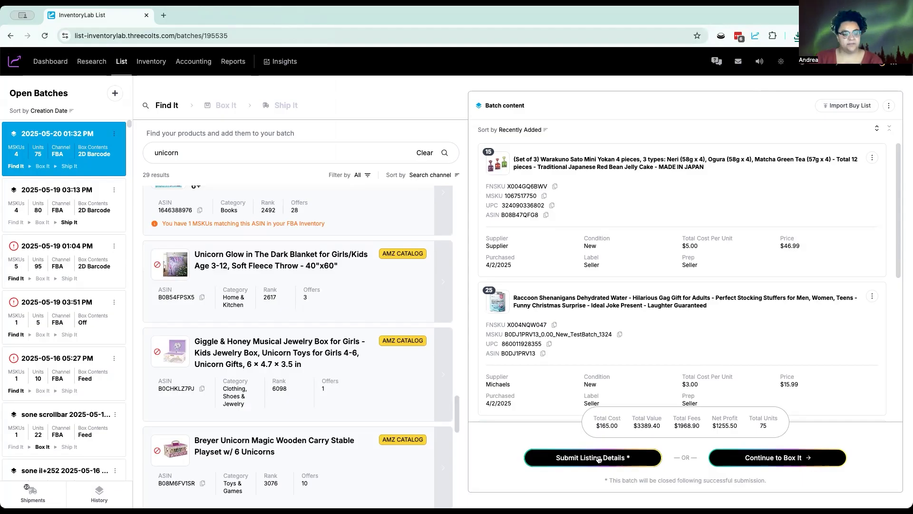
# - Continue the batch to Box It, start boxing it, and compare the items in Group 1 and Group 2
pyautogui.click(761, 464)
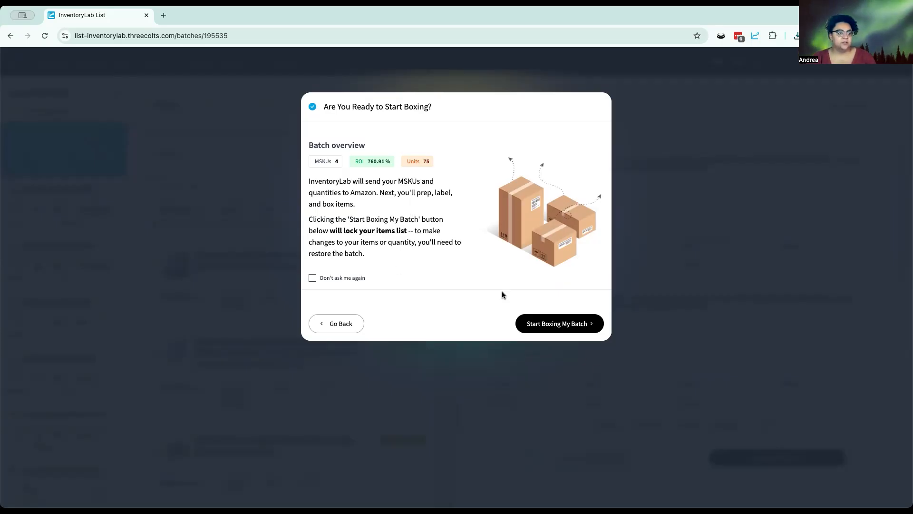
pyautogui.click(567, 323)
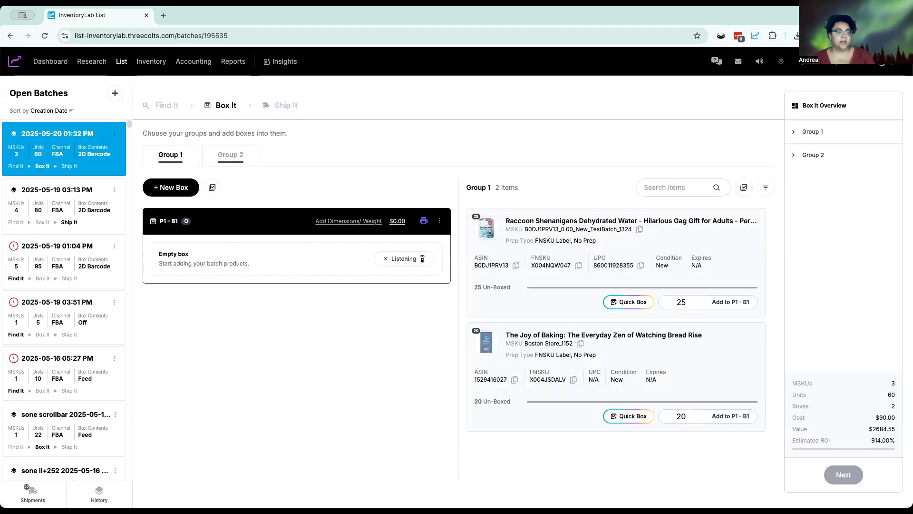
pyautogui.click(241, 368)
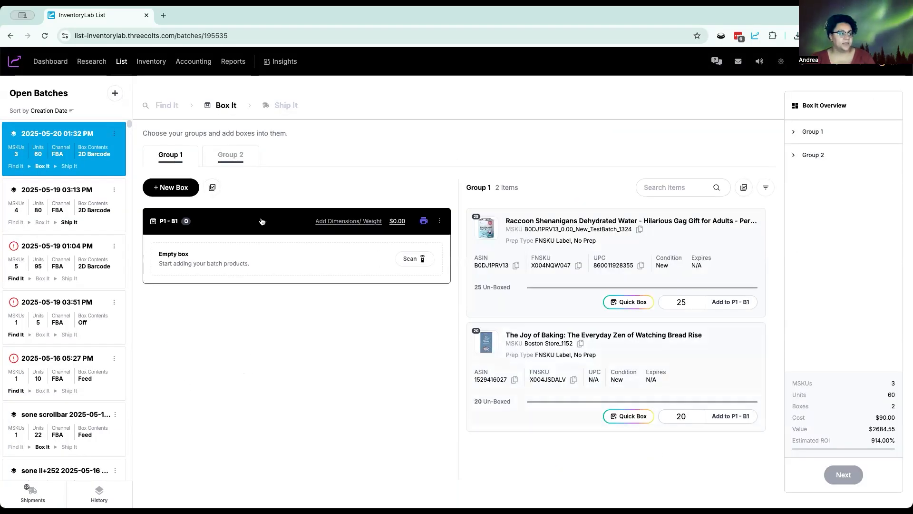
pyautogui.click(228, 160)
pyautogui.click(173, 158)
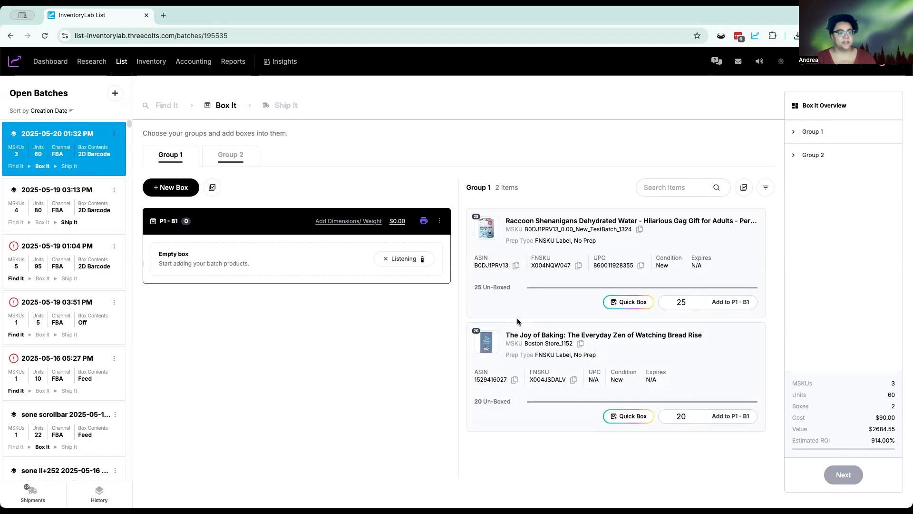
pyautogui.click(231, 155)
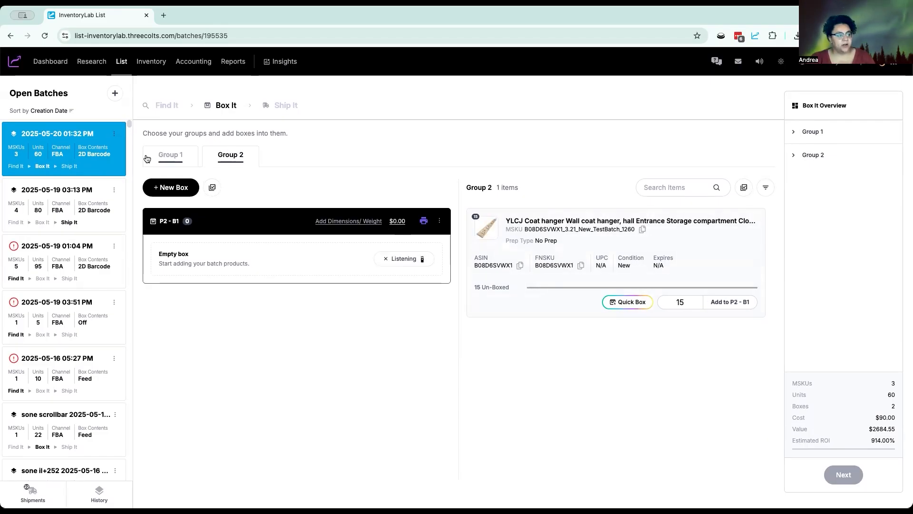
pyautogui.click(176, 160)
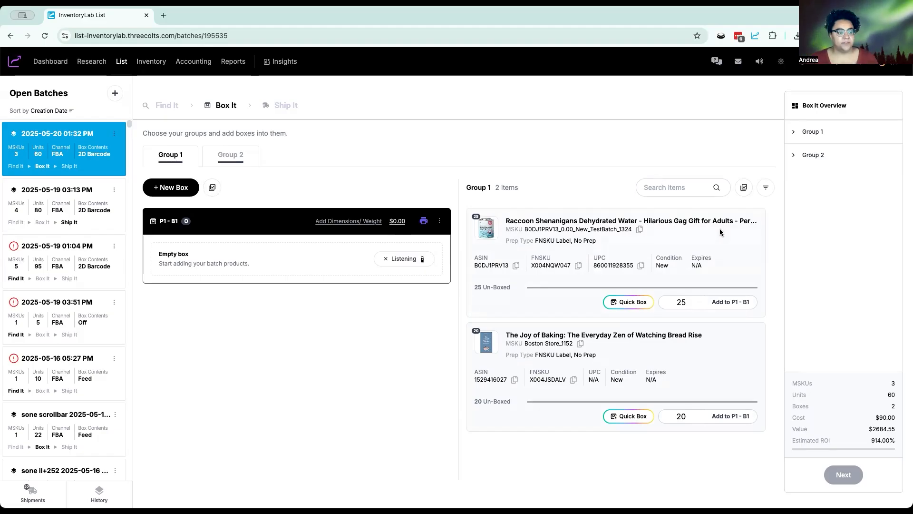
# - Fill in a Quick Box plan for Group 2's coat hanger: 25 × 25 × 25 in, 5 boxes, 3 units per box, 25 lbs
pyautogui.click(231, 153)
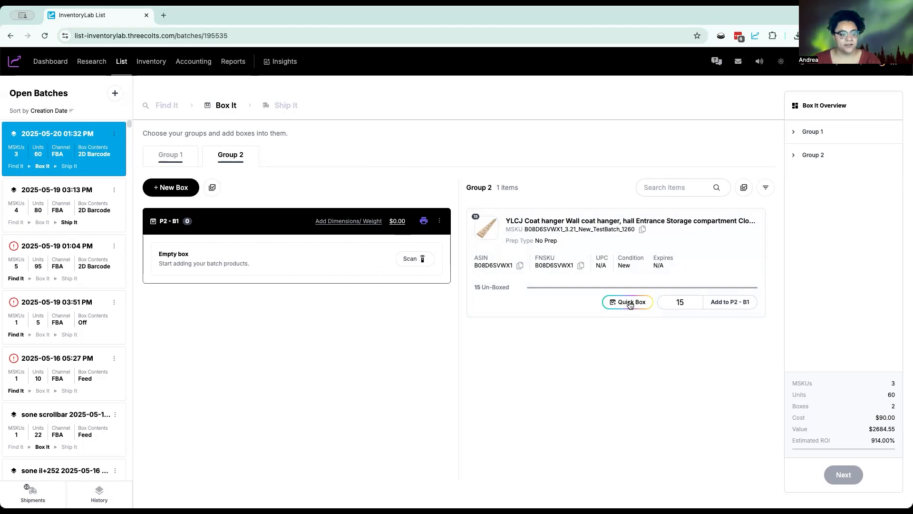
pyautogui.click(630, 304)
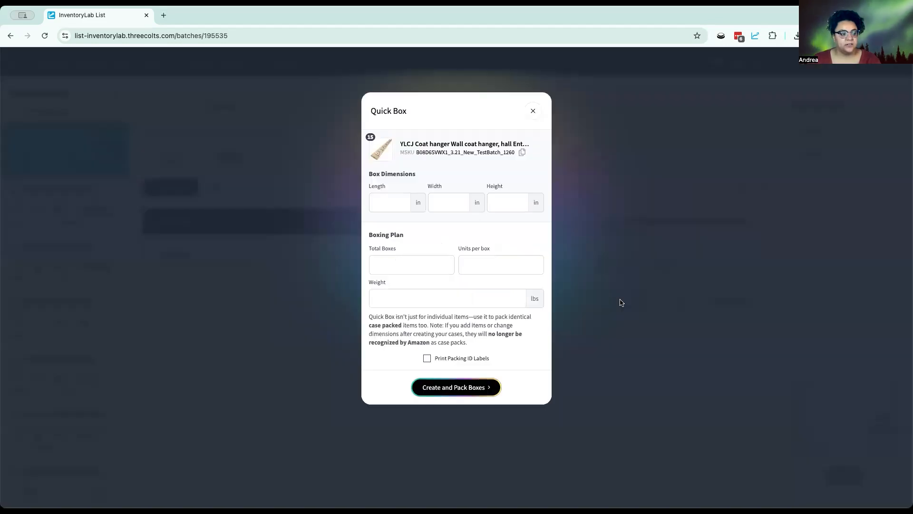
pyautogui.click(385, 201)
pyautogui.write('25')
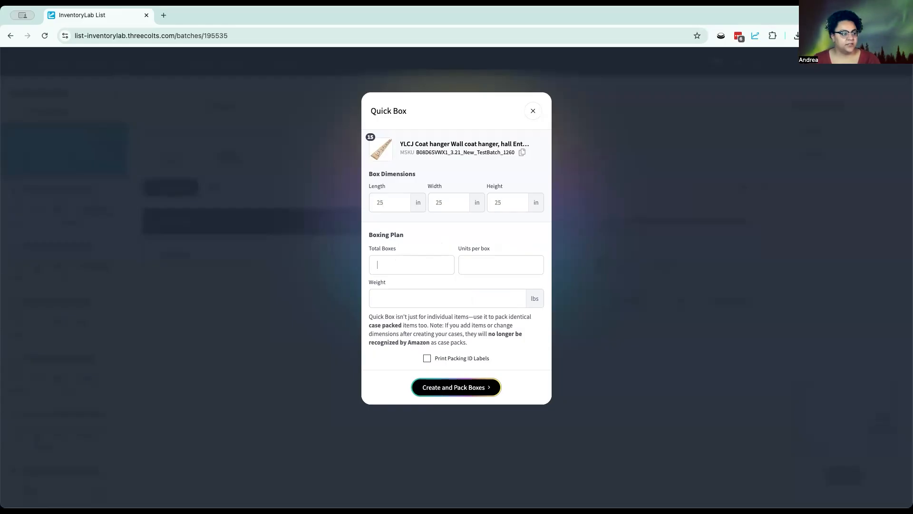
pyautogui.write('5')
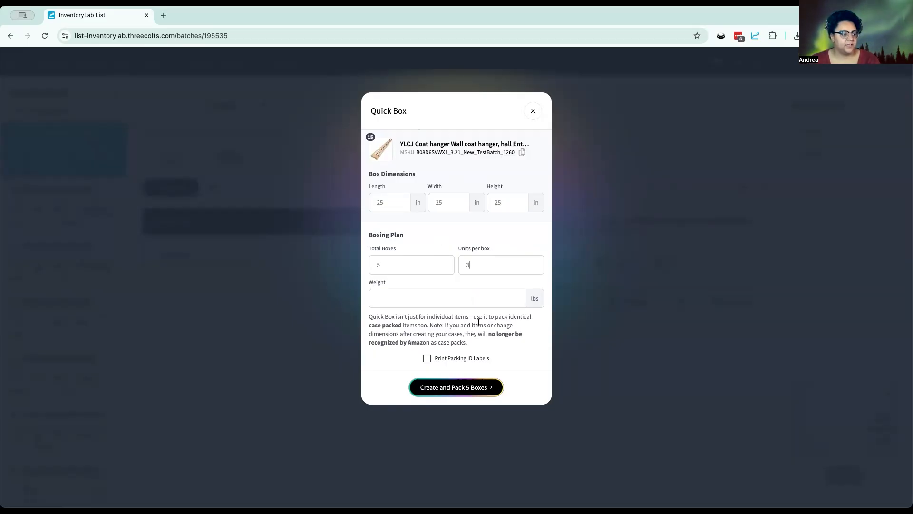
pyautogui.click(467, 304)
pyautogui.write('25')
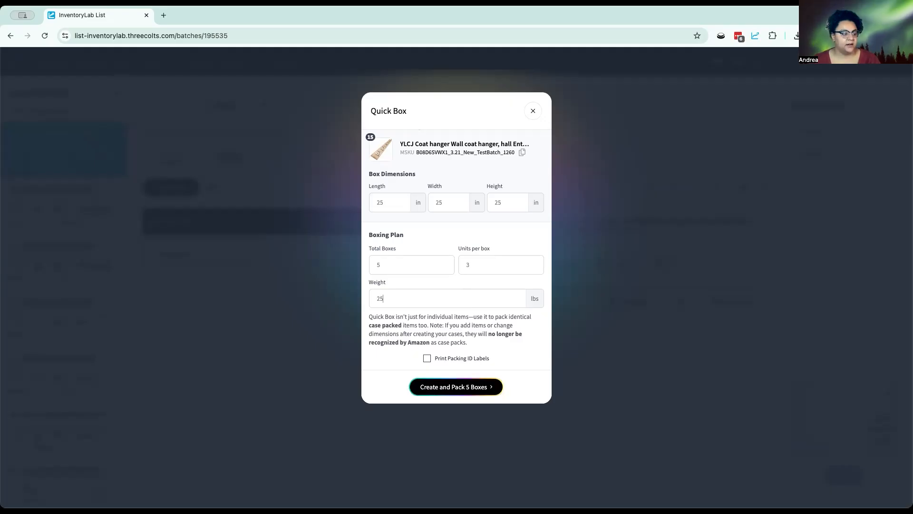
# - Create and pack the coat hanger's boxes with packing ID labels included, and review the label PDF before closing it
pyautogui.click(457, 361)
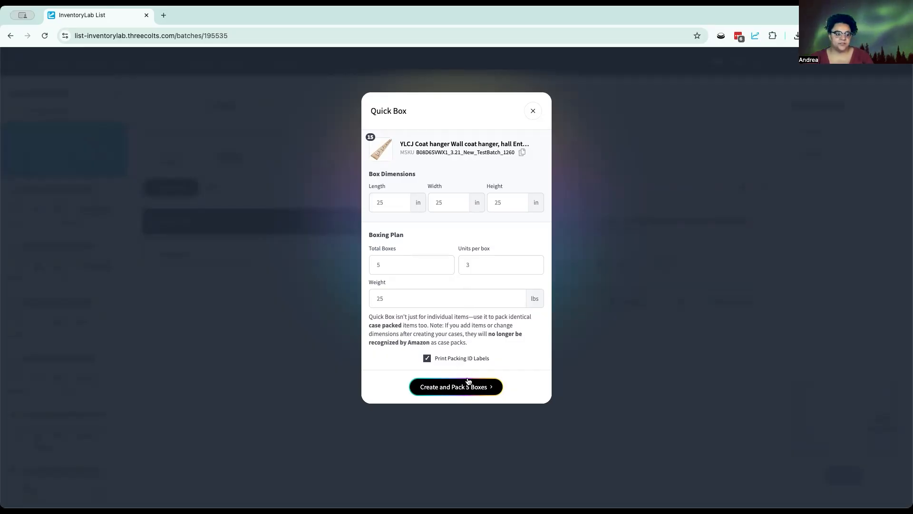
pyautogui.click(447, 388)
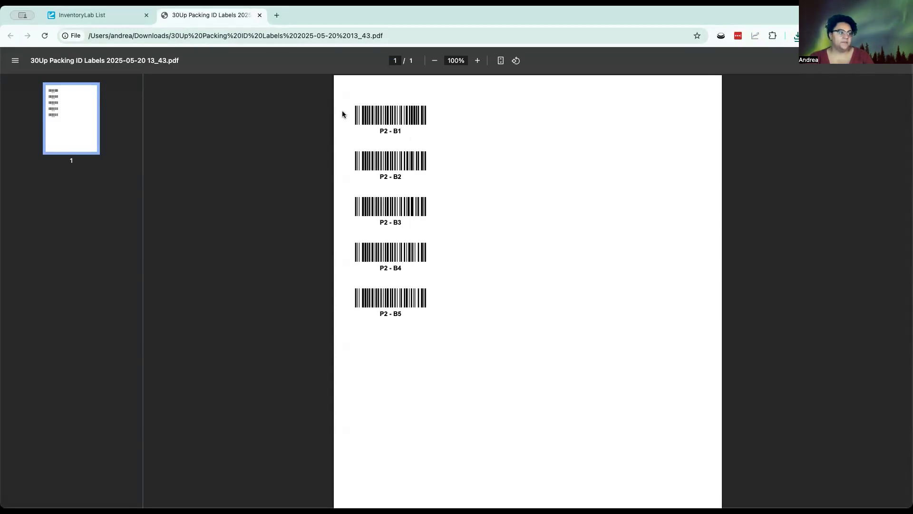
pyautogui.moveTo(378, 132); pyautogui.dragTo(400, 131)
pyautogui.moveTo(379, 175); pyautogui.dragTo(401, 175)
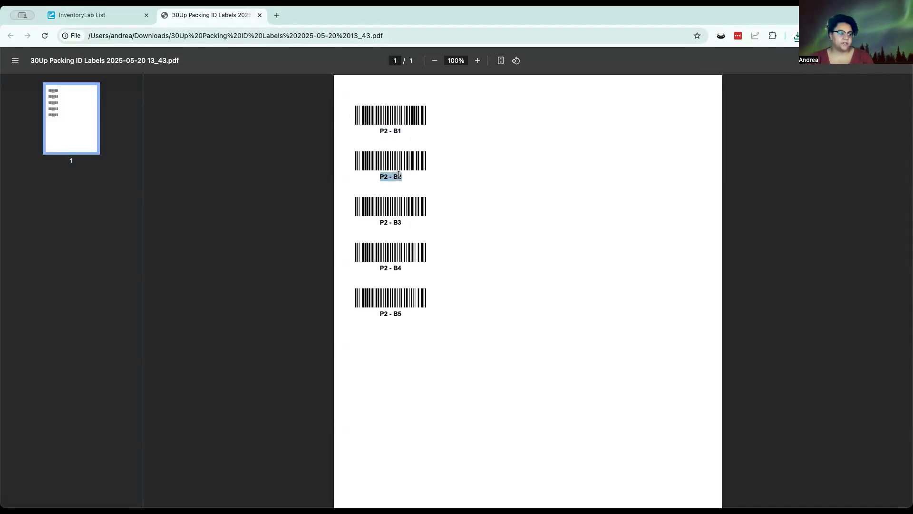
pyautogui.moveTo(398, 222); pyautogui.dragTo(403, 222)
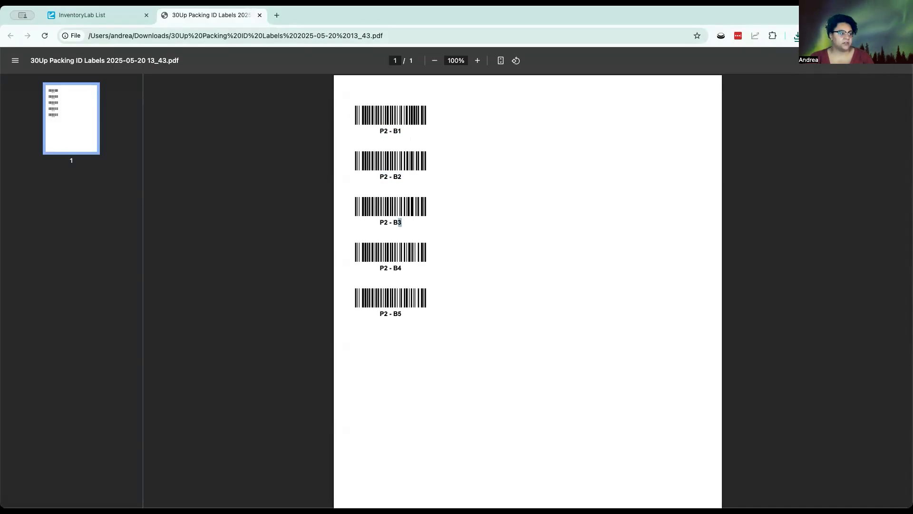
pyautogui.click(259, 15)
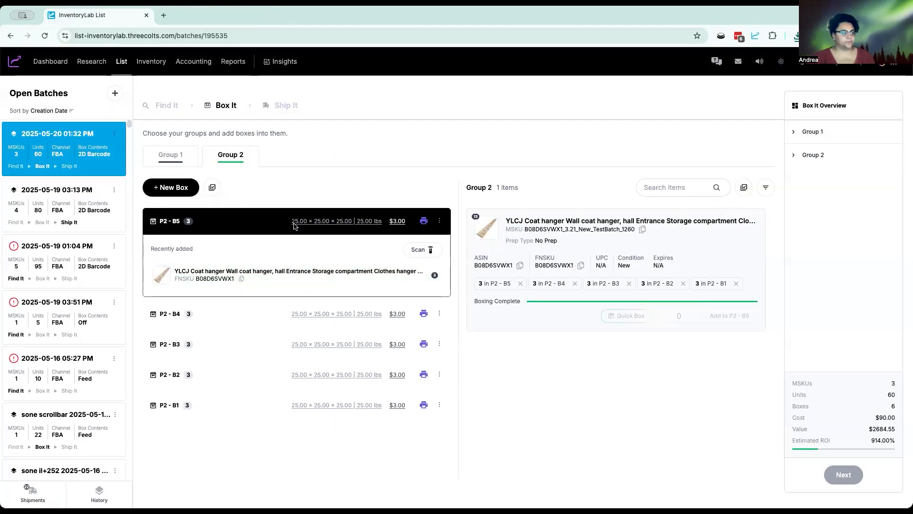
# - Add 5 units of the Raccoon Shenanigans Dehydrated Water to box P1 - B1 in Group 1
pyautogui.click(170, 157)
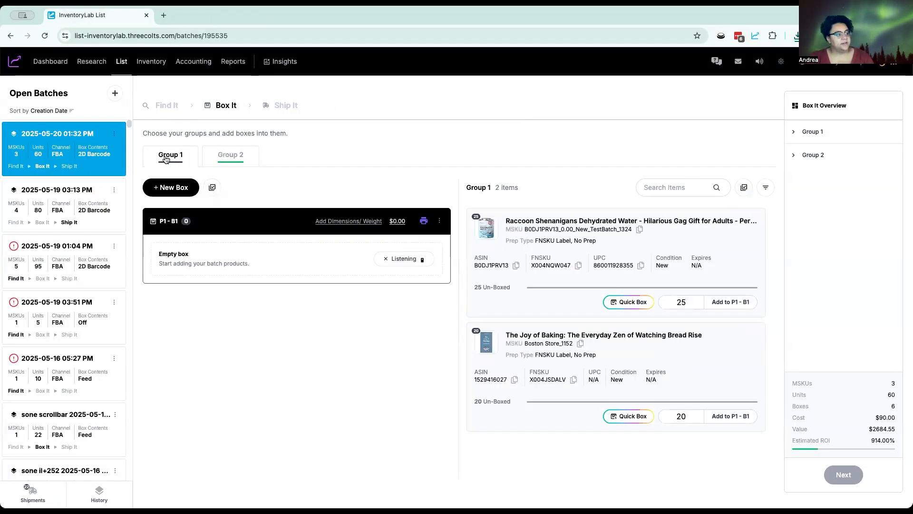
pyautogui.click(688, 301)
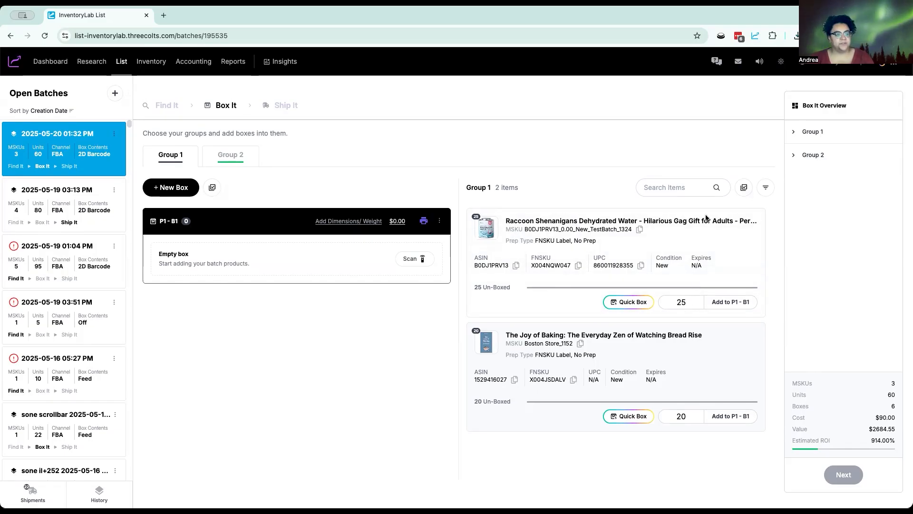
pyautogui.moveTo(699, 303); pyautogui.dragTo(659, 304)
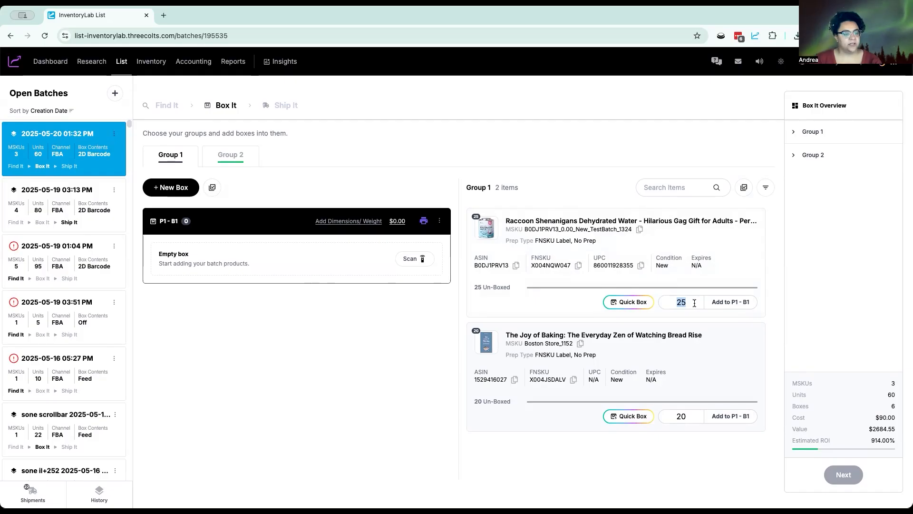
pyautogui.write('5')
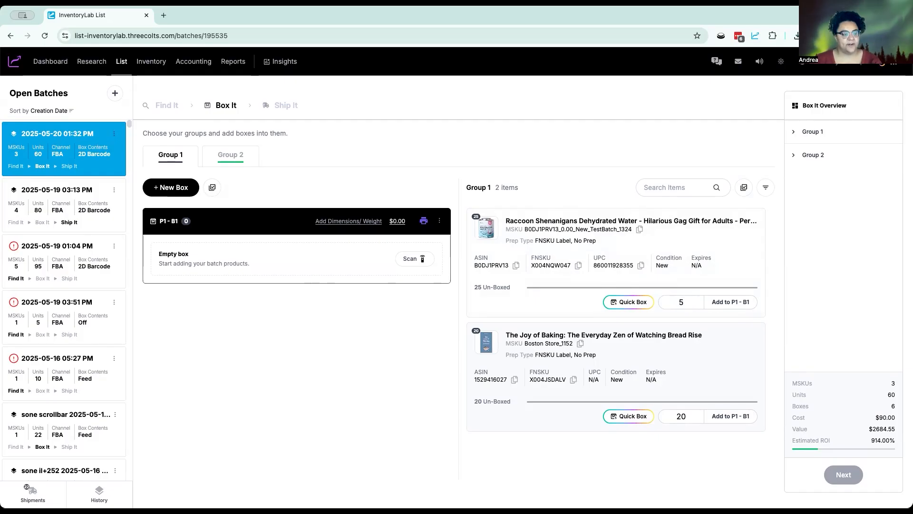
pyautogui.click(731, 306)
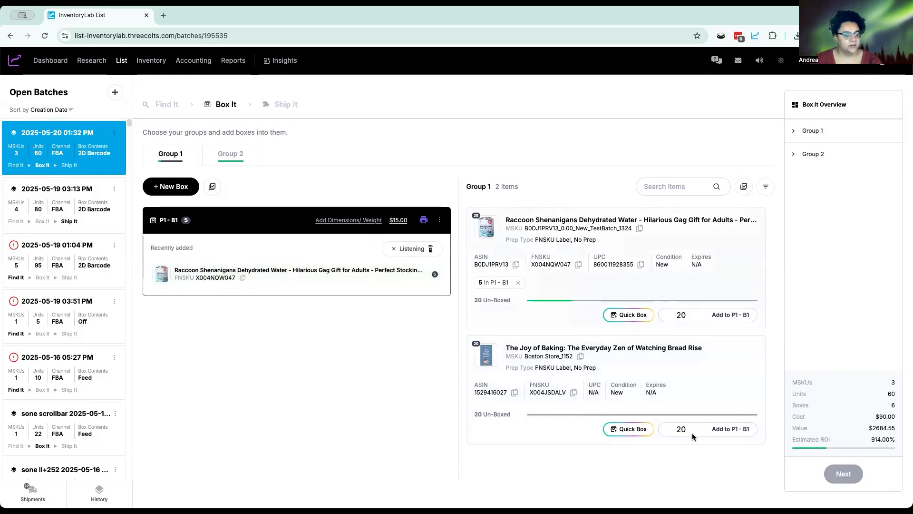
# - Add 4 units of The Joy of Baking to box P1 - B1
pyautogui.moveTo(697, 432); pyautogui.dragTo(634, 432)
pyautogui.write('4')
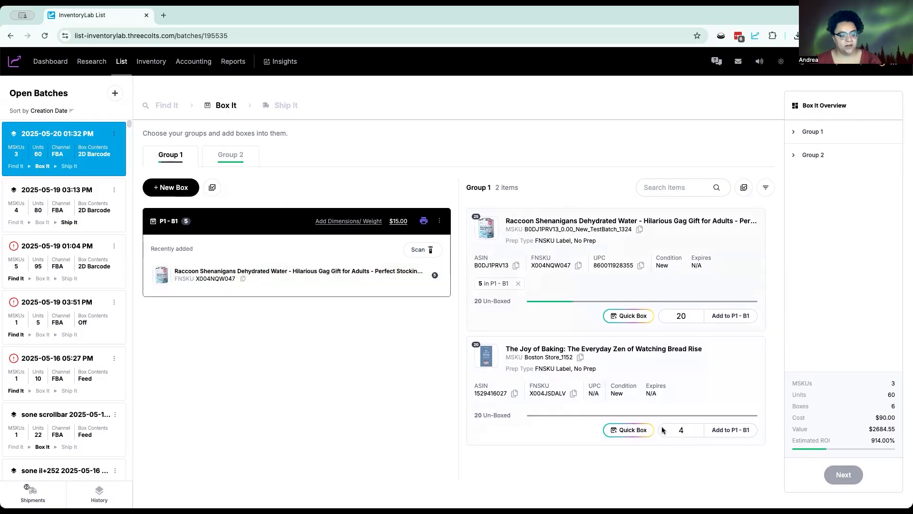
pyautogui.click(724, 430)
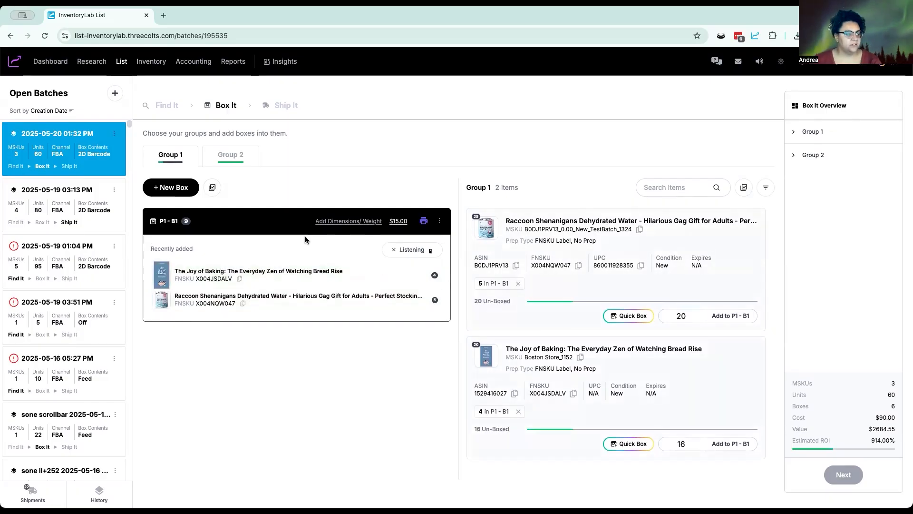
# - Set box P1 - B1's dimensions to 25 × 25 × 25 and its weight to 25 lbs
pyautogui.click(338, 221)
pyautogui.click(263, 261)
pyautogui.write('25')
pyautogui.press('Tab')
pyautogui.write('25')
pyautogui.press('Tab')
pyautogui.write('25')
pyautogui.press('Tab')
pyautogui.write('25')
pyautogui.click(309, 292)
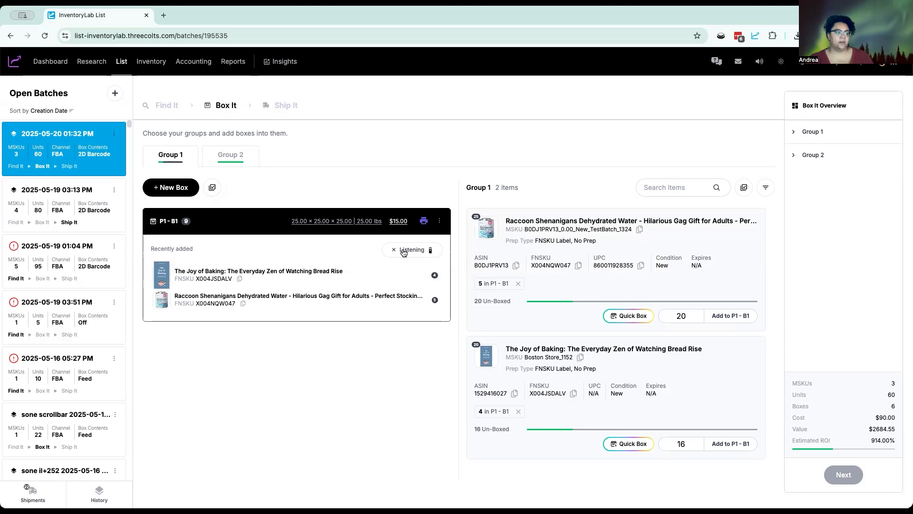
# - Make 4 copies of box P1 - B1
pyautogui.click(439, 221)
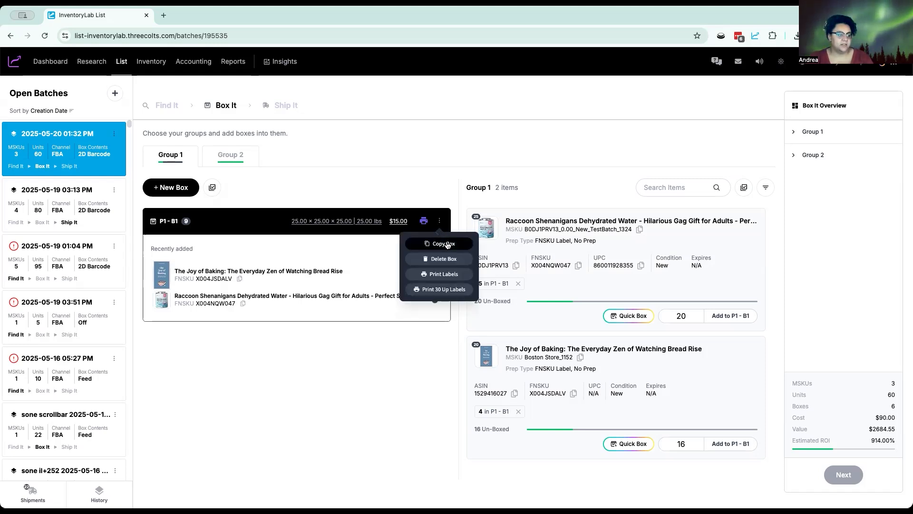
pyautogui.click(447, 244)
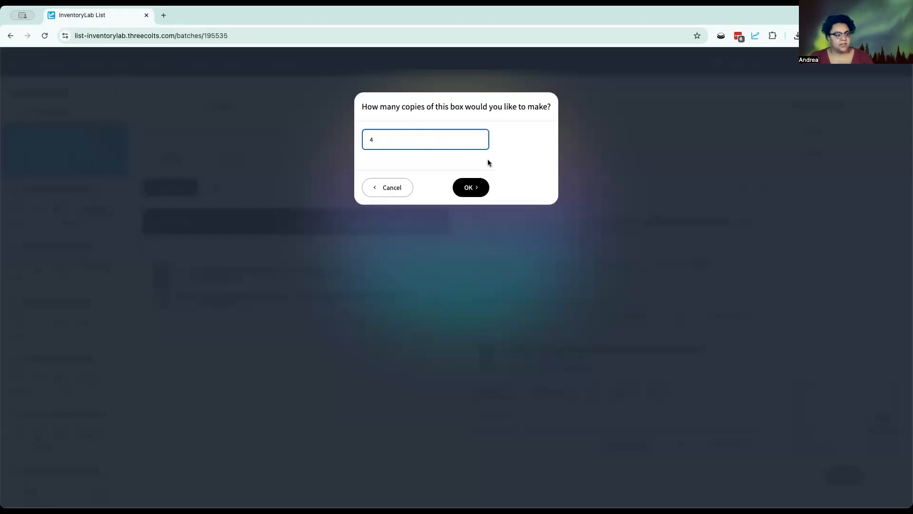
pyautogui.click(470, 189)
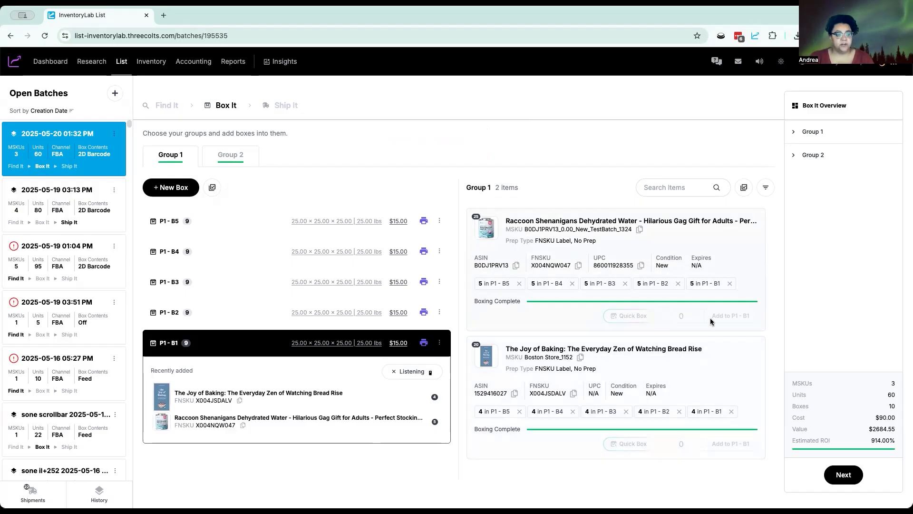
# - Remove the Raccoon Shenanigans Dehydrated Water from box P1 - B1 and add its 5 units back to the same box
pyautogui.click(731, 284)
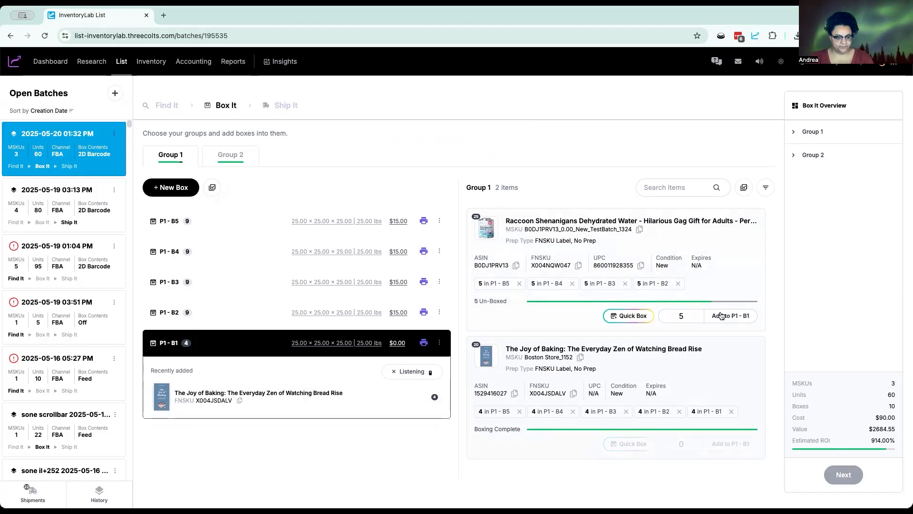
pyautogui.click(640, 317)
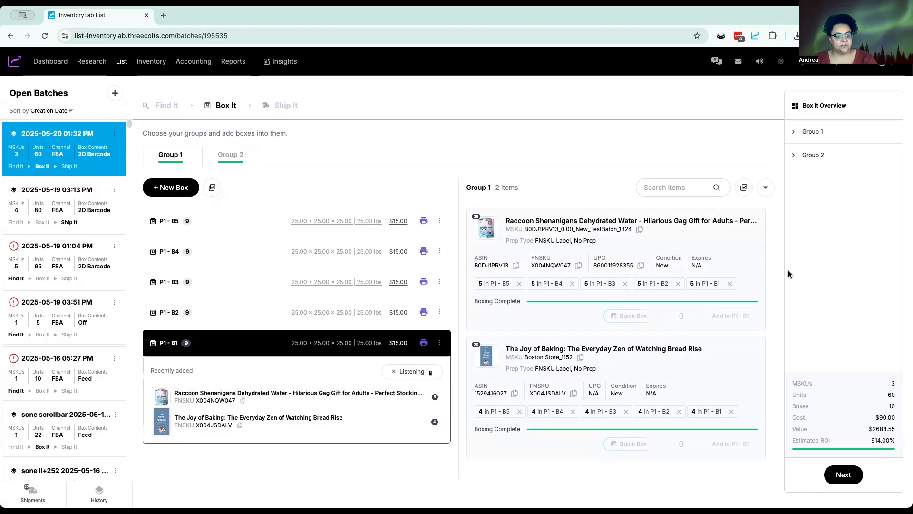
# - Proceed to shipping and confirm Small Parcel Shipment(s) - SPD as the shipping mode with ship date 05/21/2025
pyautogui.click(850, 482)
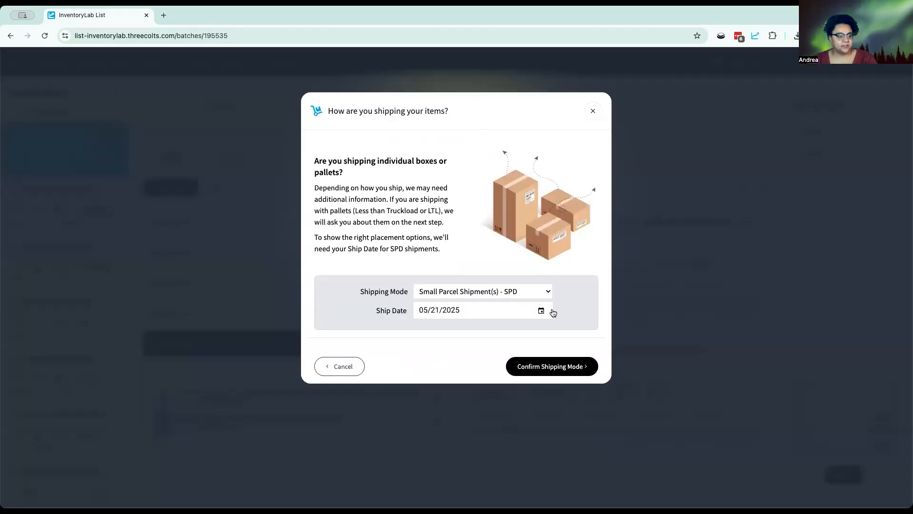
pyautogui.click(527, 292)
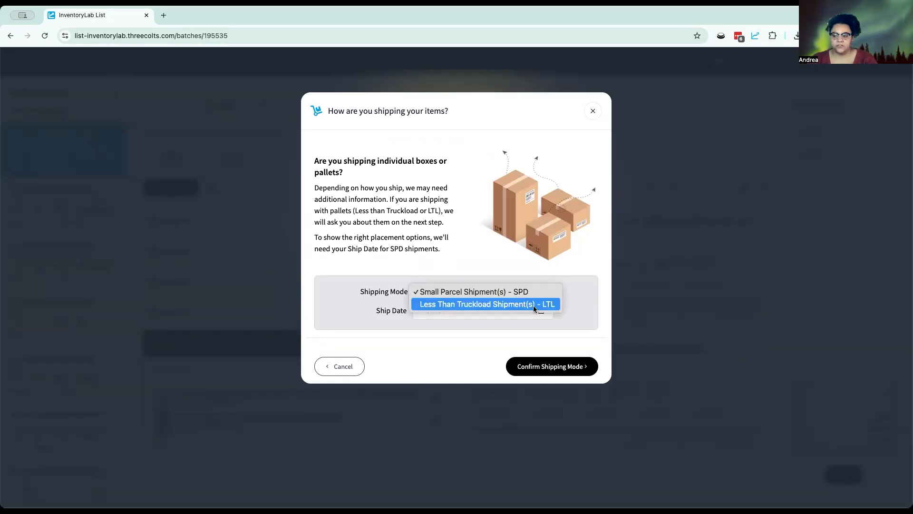
pyautogui.click(357, 281)
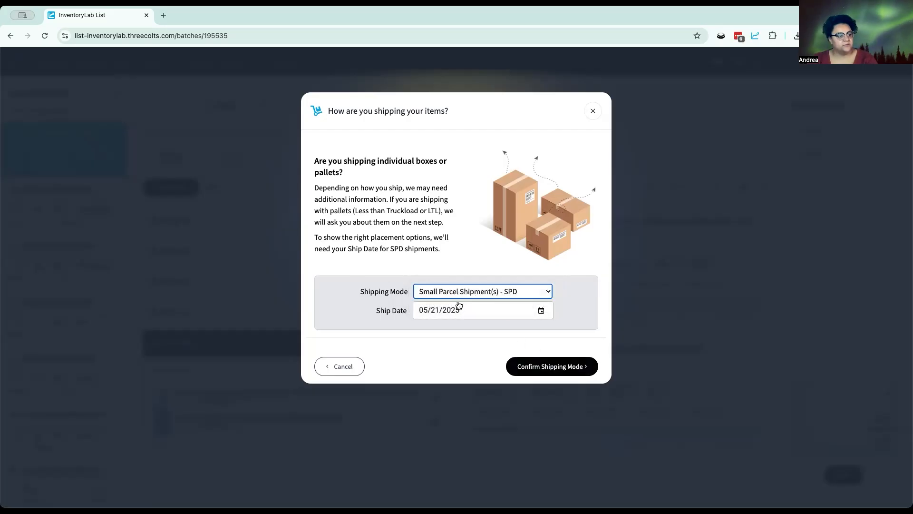
pyautogui.click(557, 369)
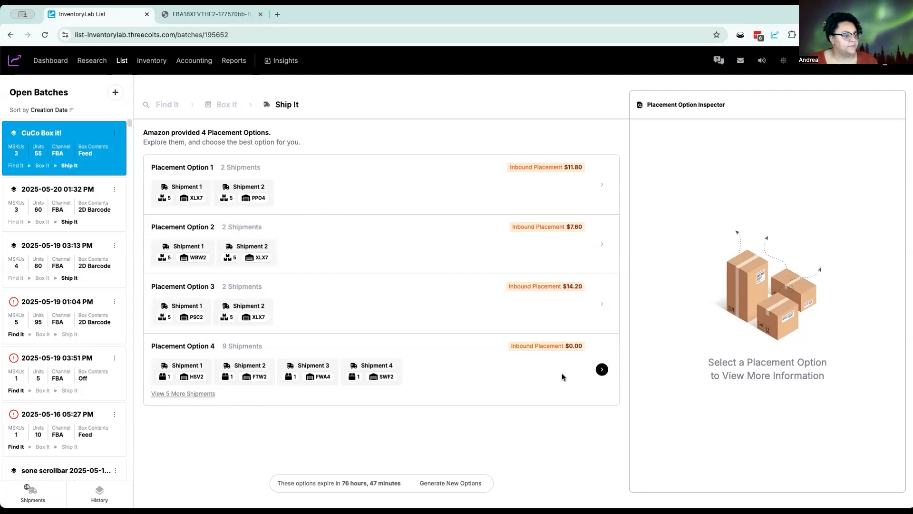
# - Expand Placement Option 4's full shipment list and compare the shipments and total costs of Placement Options 1, 2 and 3
pyautogui.click(183, 393)
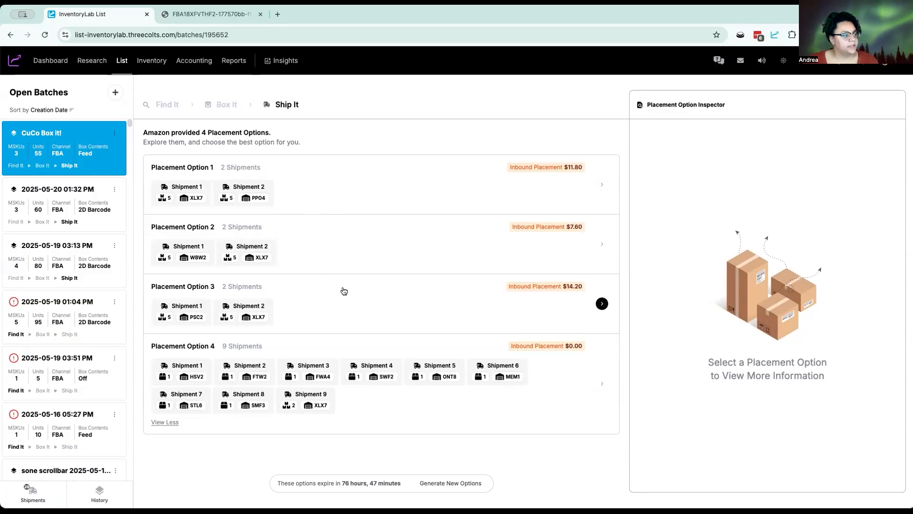
pyautogui.click(475, 183)
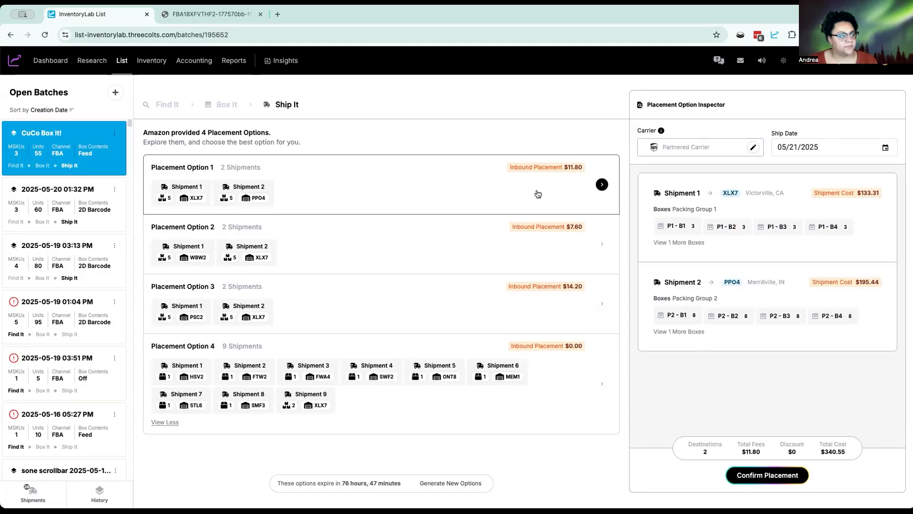
pyautogui.moveTo(820, 443); pyautogui.dragTo(842, 449)
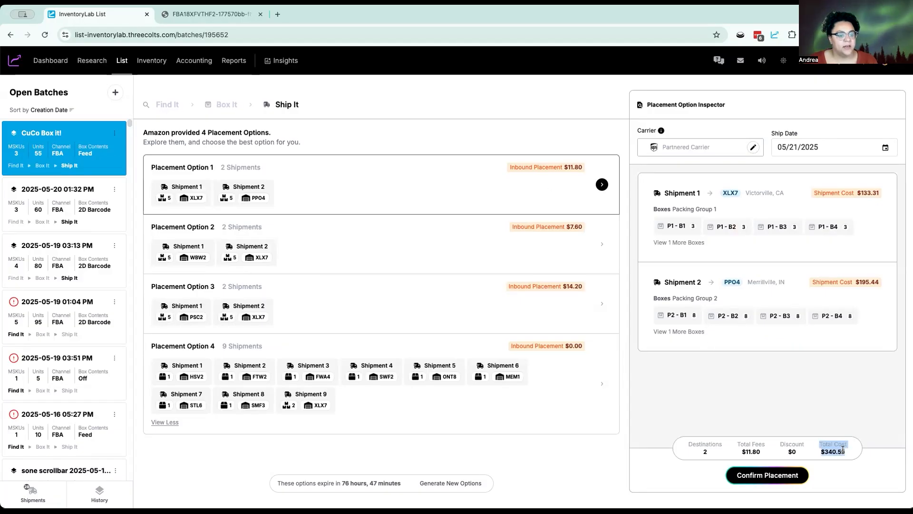
pyautogui.click(537, 251)
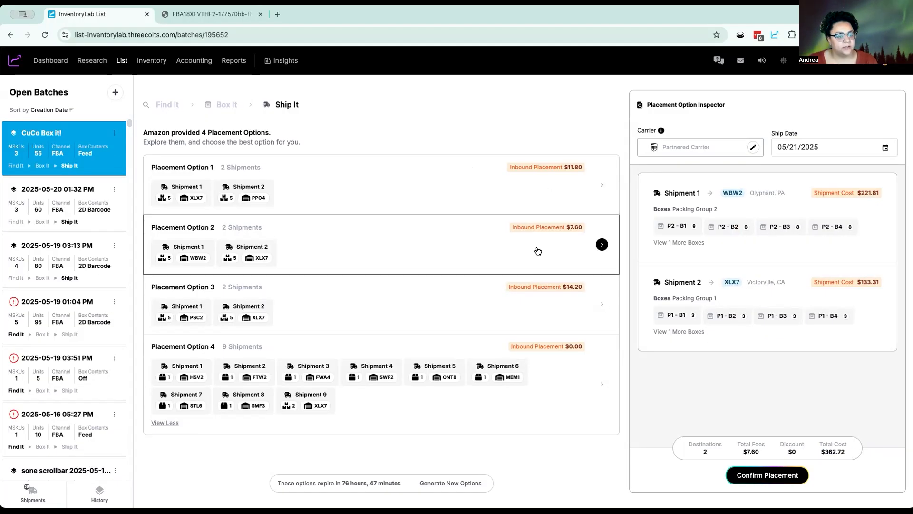
pyautogui.click(580, 307)
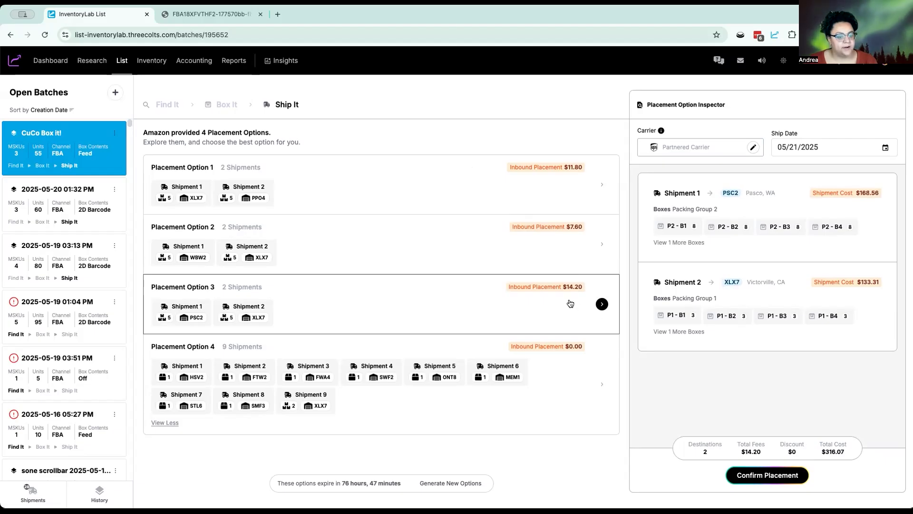
# - Select Placement Option 1 and look over the carriers offered for its shipments
pyautogui.click(555, 208)
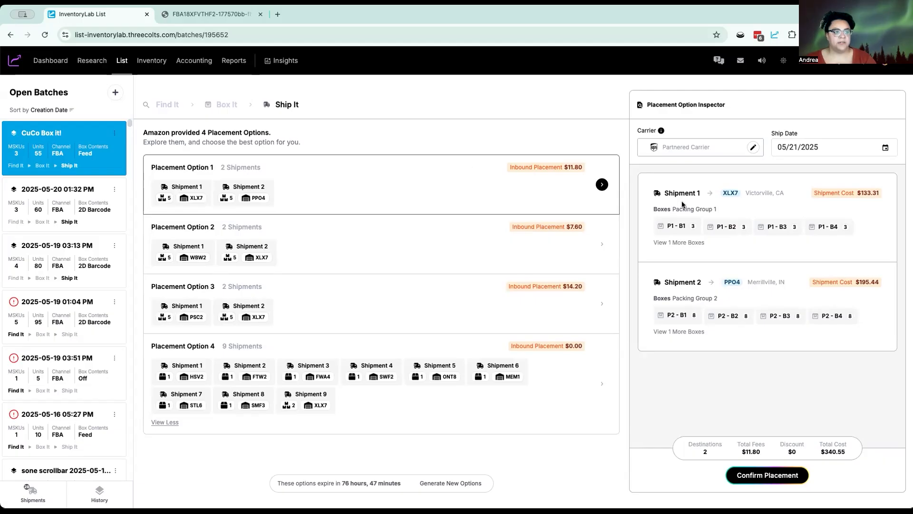
pyautogui.click(700, 148)
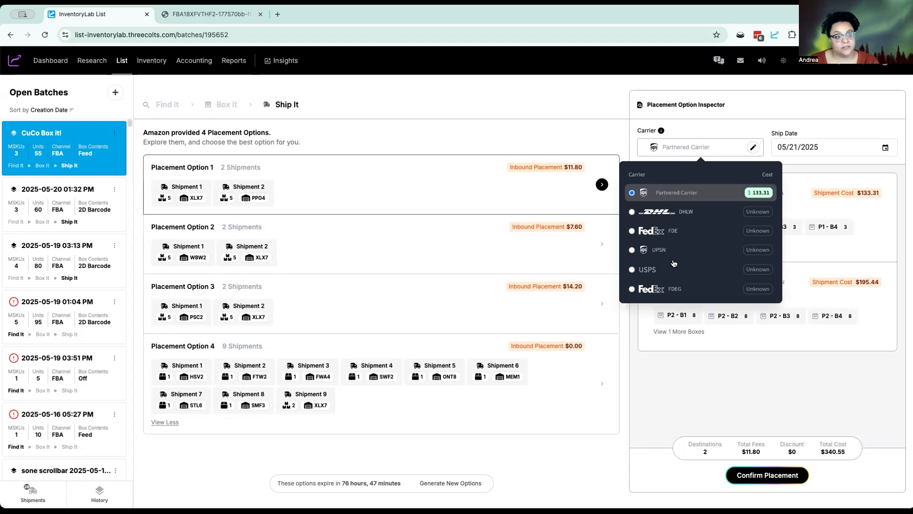
pyautogui.click(708, 128)
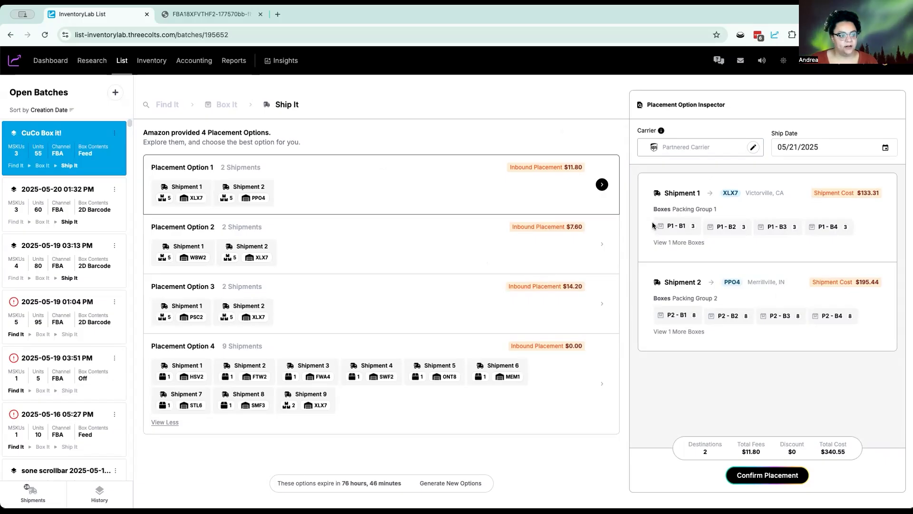
# - Expand the box lists of Shipment 1 and Shipment 2 to check which boxes go into each
pyautogui.click(682, 243)
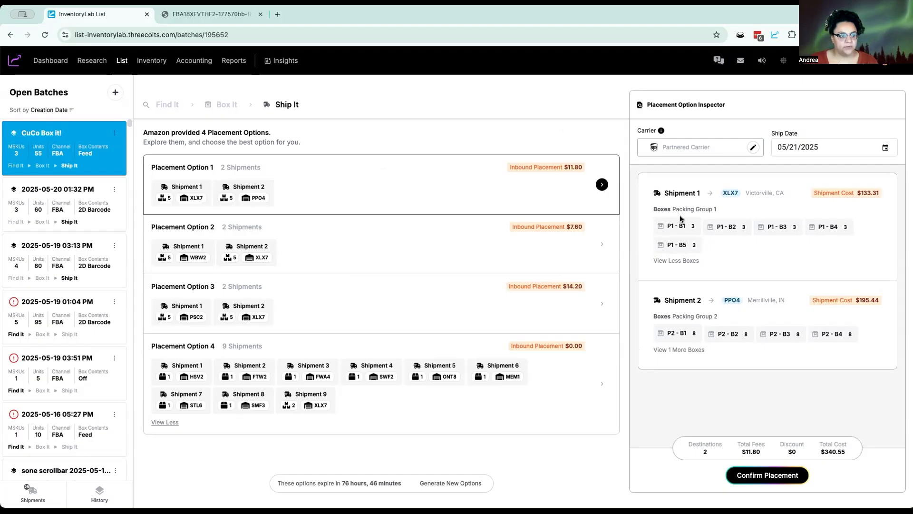
pyautogui.moveTo(667, 226); pyautogui.dragTo(731, 225)
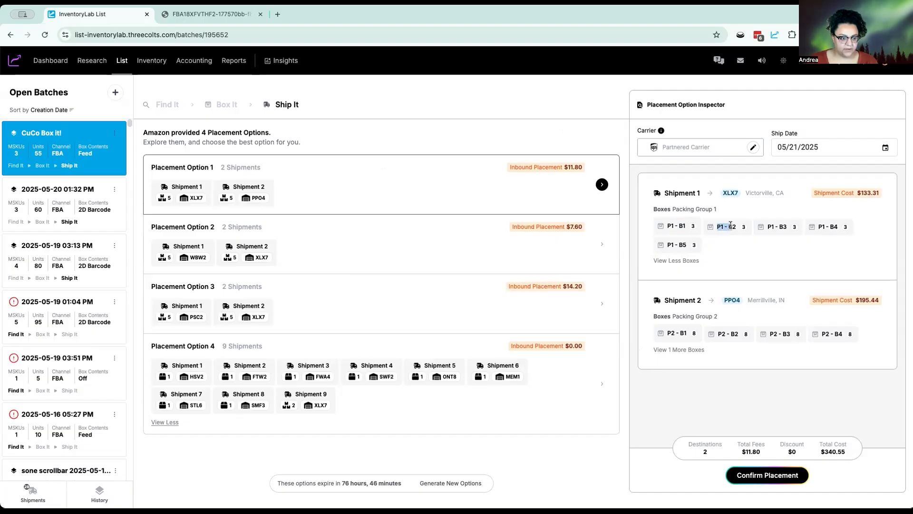
pyautogui.click(678, 350)
pyautogui.moveTo(667, 333); pyautogui.dragTo(685, 333)
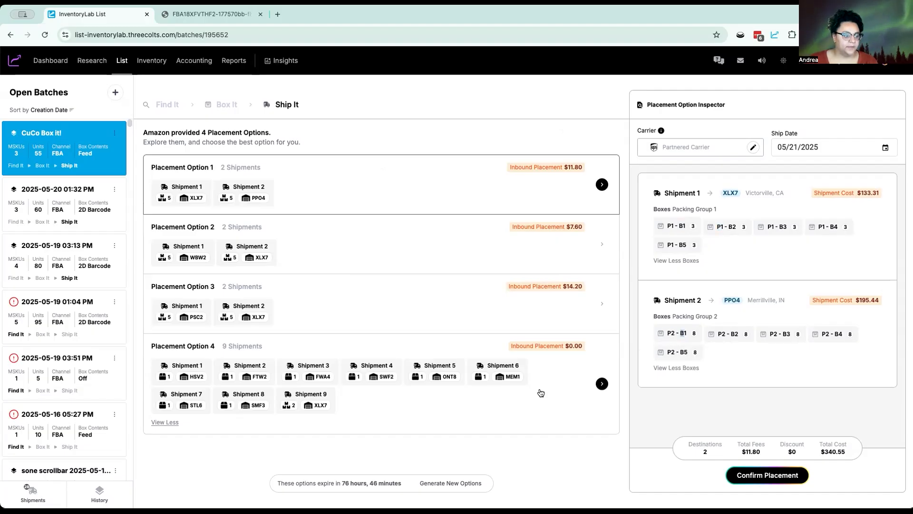
# - Confirm Placement Option 1, accept all fees and shipment charges, and purchase all shipping labels
pyautogui.click(760, 475)
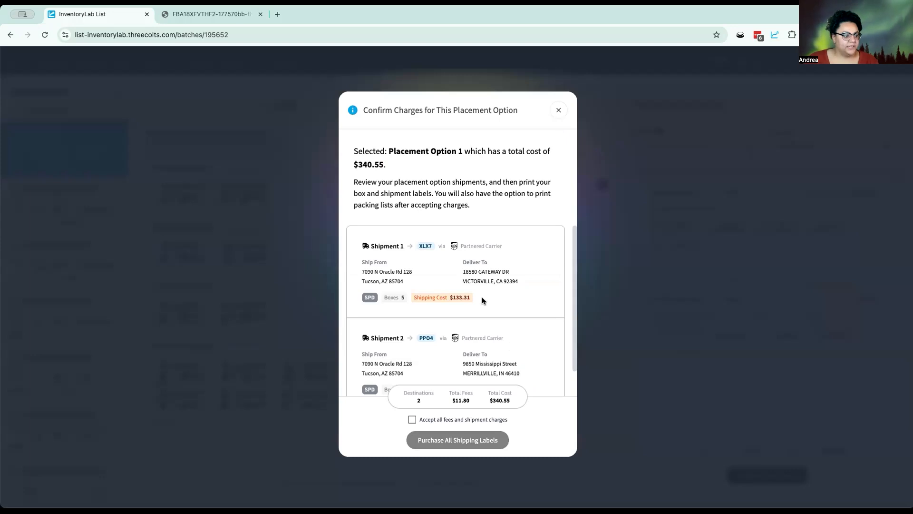
pyautogui.scroll(-1, 475, 333)
pyautogui.click(425, 420)
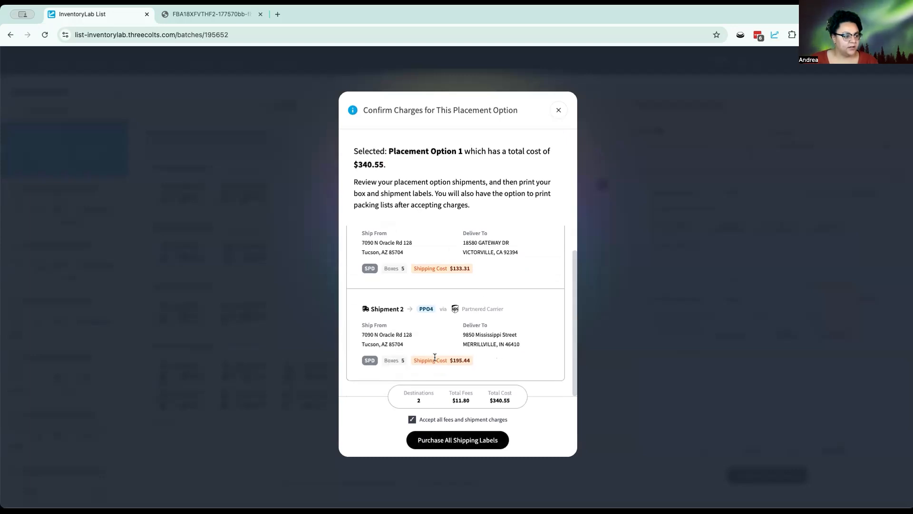
pyautogui.scroll(1, 493, 277)
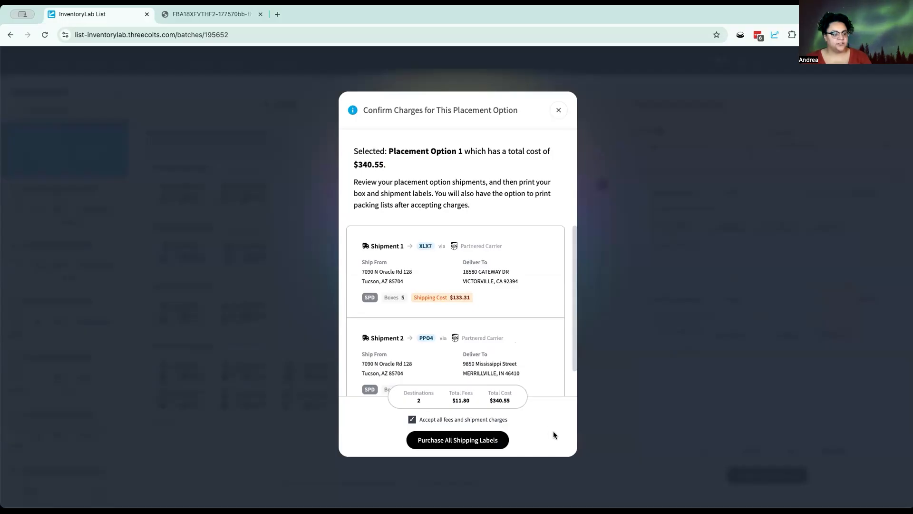
pyautogui.click(479, 442)
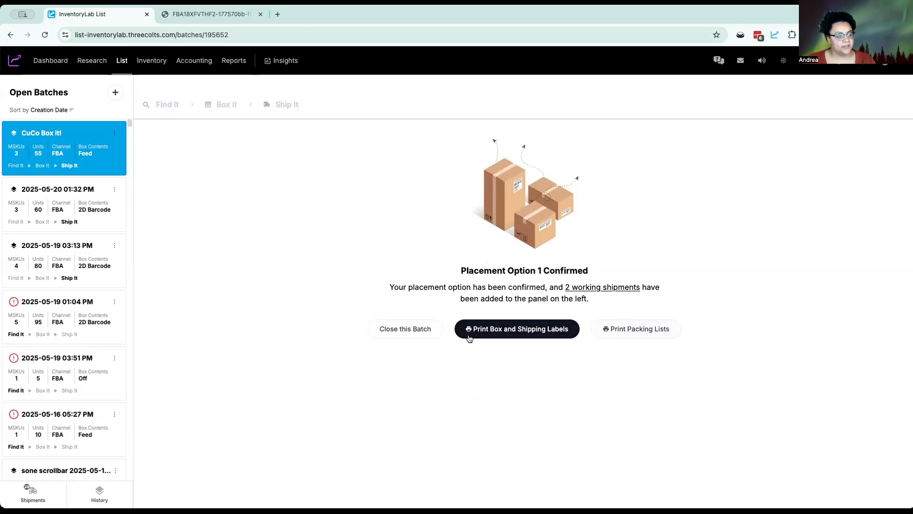
# - Print the box and shipping labels for Shipment 1 and Shipment 2
pyautogui.click(516, 330)
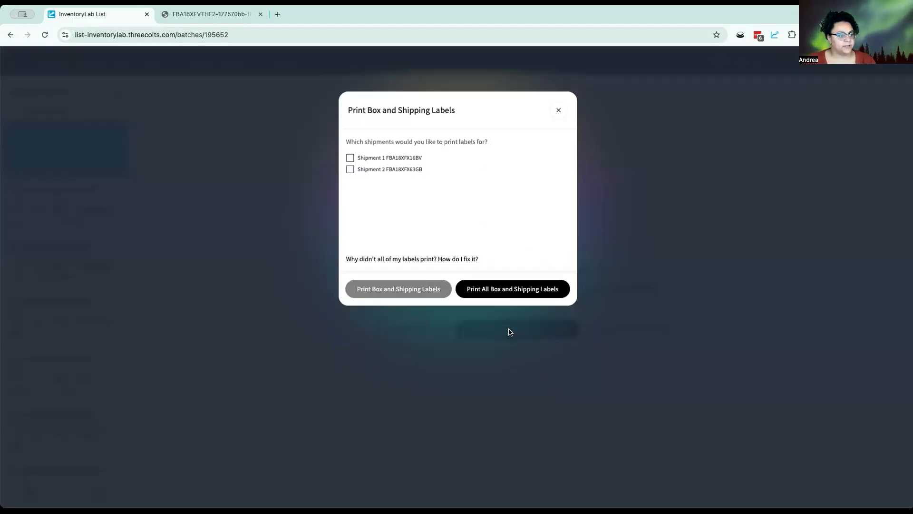
pyautogui.click(383, 158)
pyautogui.click(369, 169)
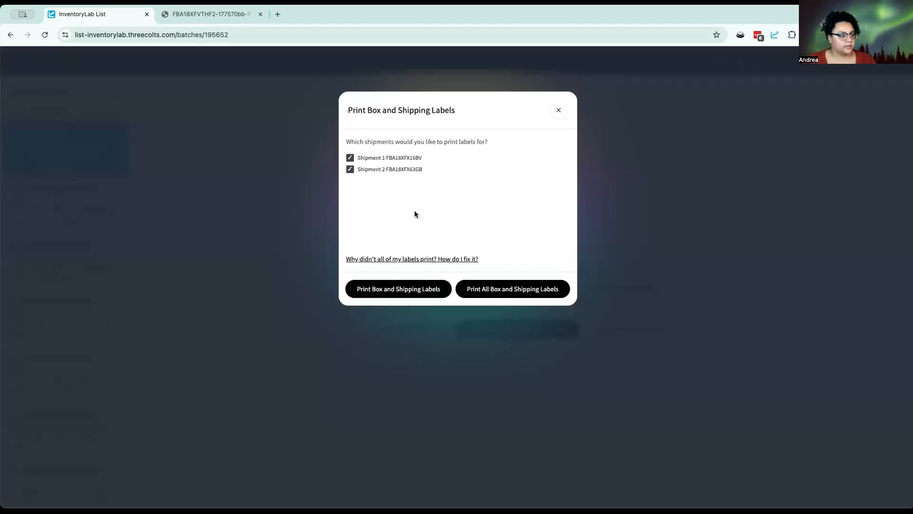
pyautogui.click(406, 290)
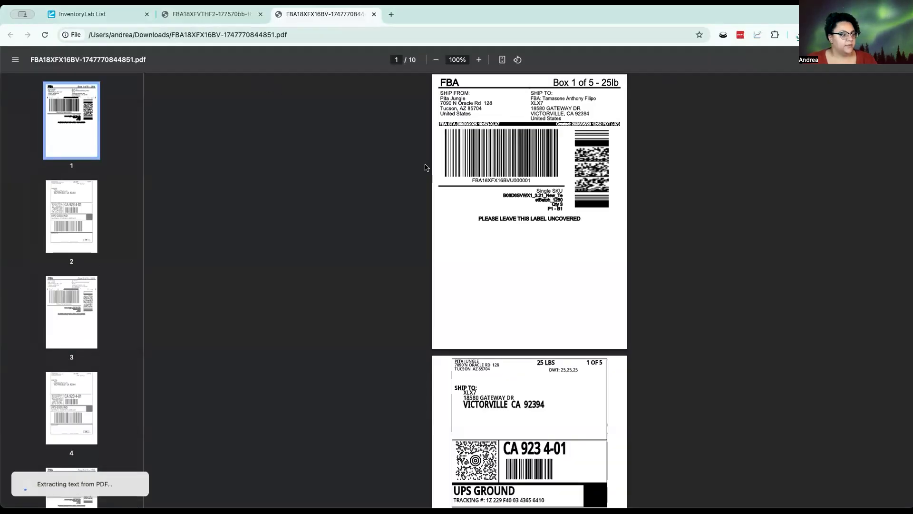
# - Review the new box and shipping label PDF, and compare it with the other open label PDF that has 2D box content barcodes
pyautogui.scroll(-2, 494, 159)
pyautogui.scroll(-5, 494, 158)
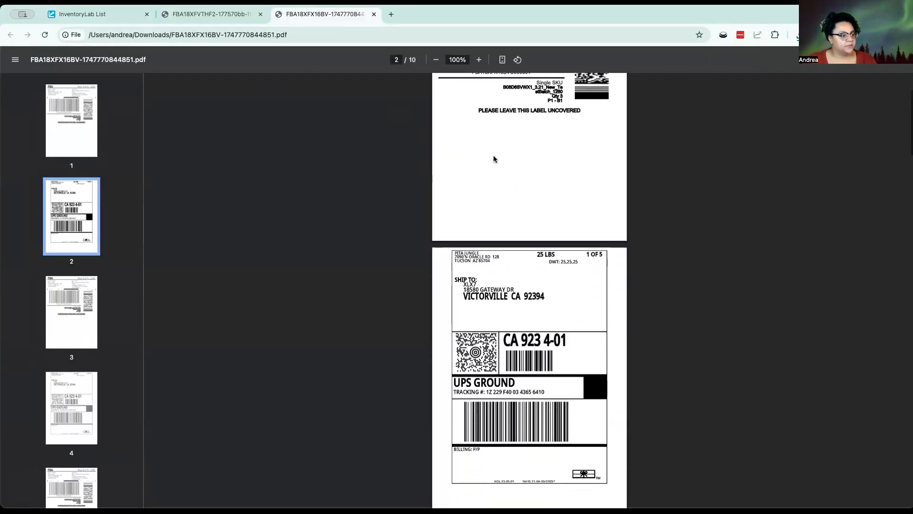
pyautogui.scroll(4, 494, 159)
pyautogui.scroll(2, 493, 159)
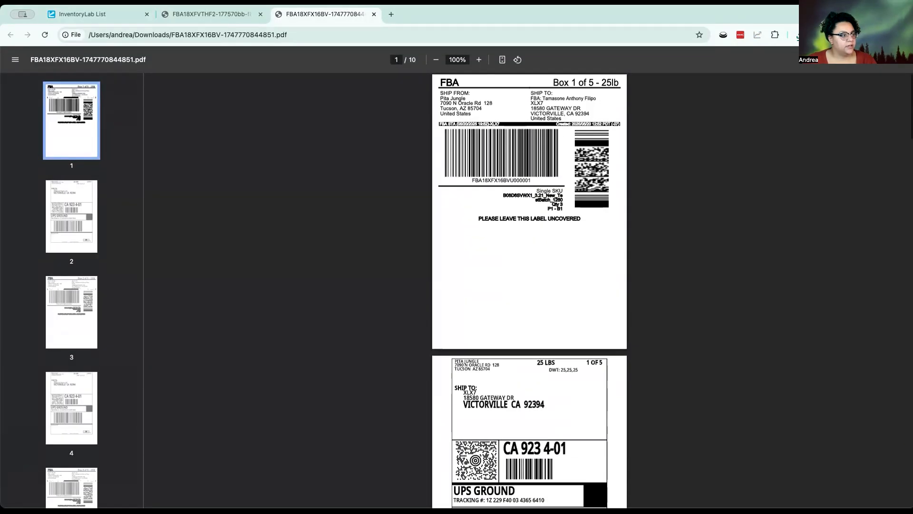
pyautogui.click(212, 18)
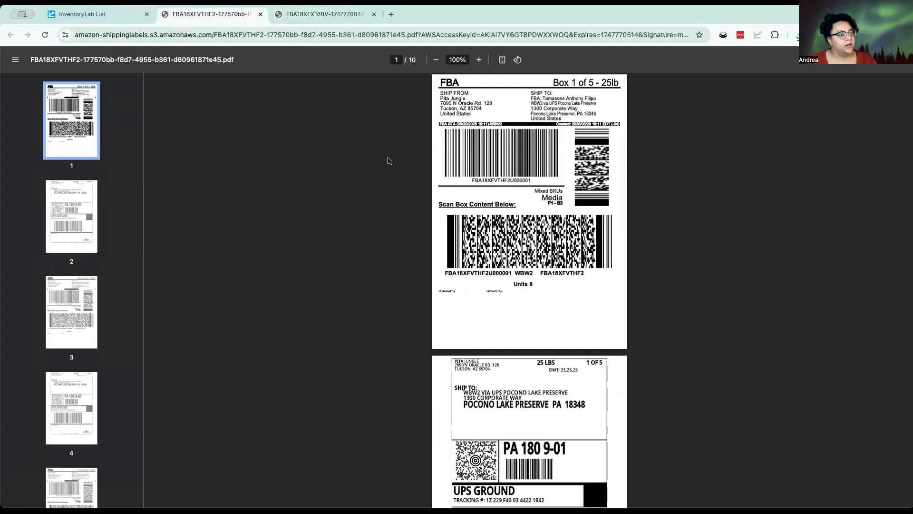
pyautogui.scroll(-3, 470, 153)
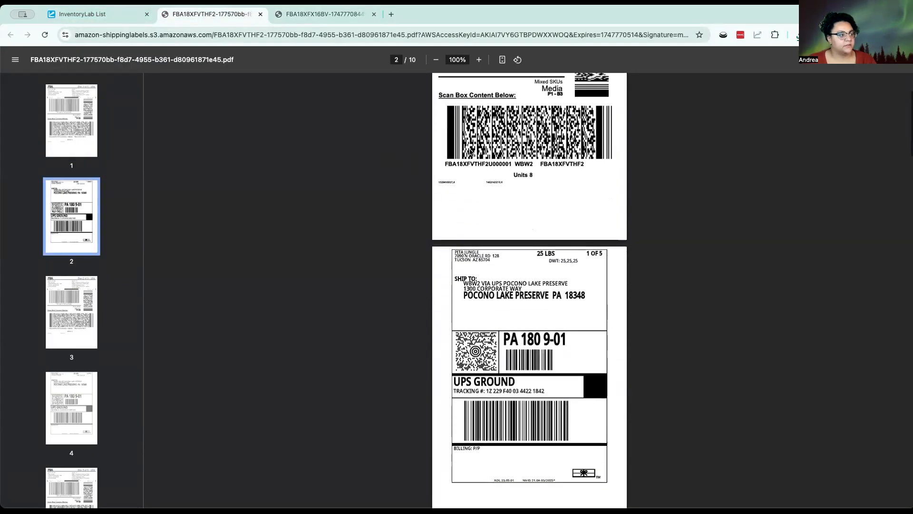